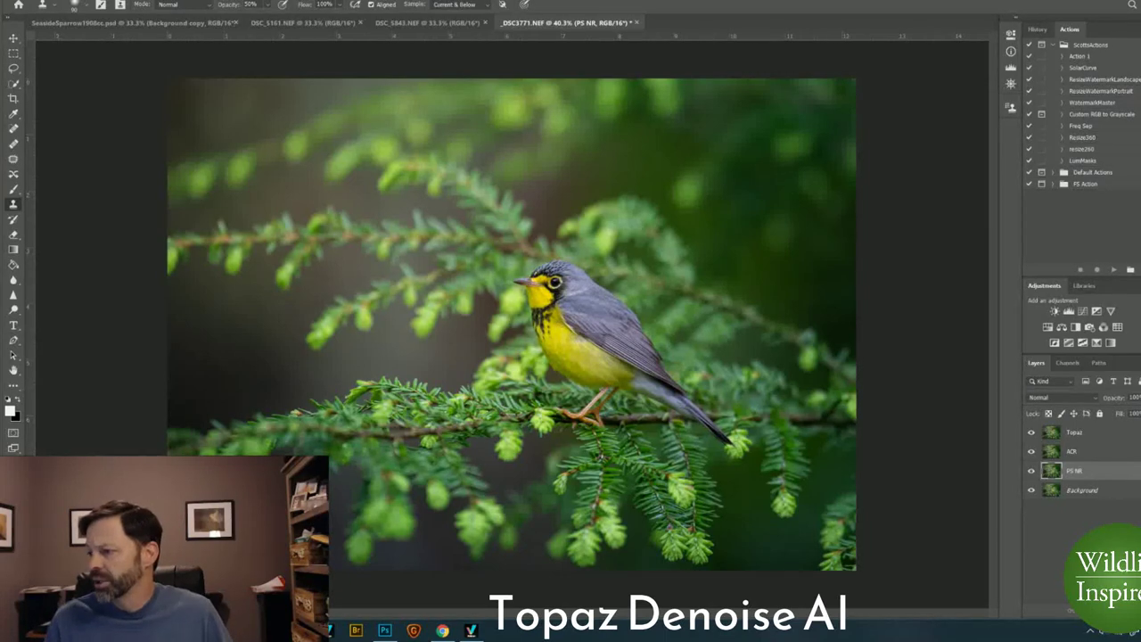
Examine the noise in the bird's plumage and the dark green background at high magnification.
scroll(554, 313, "up", 2)
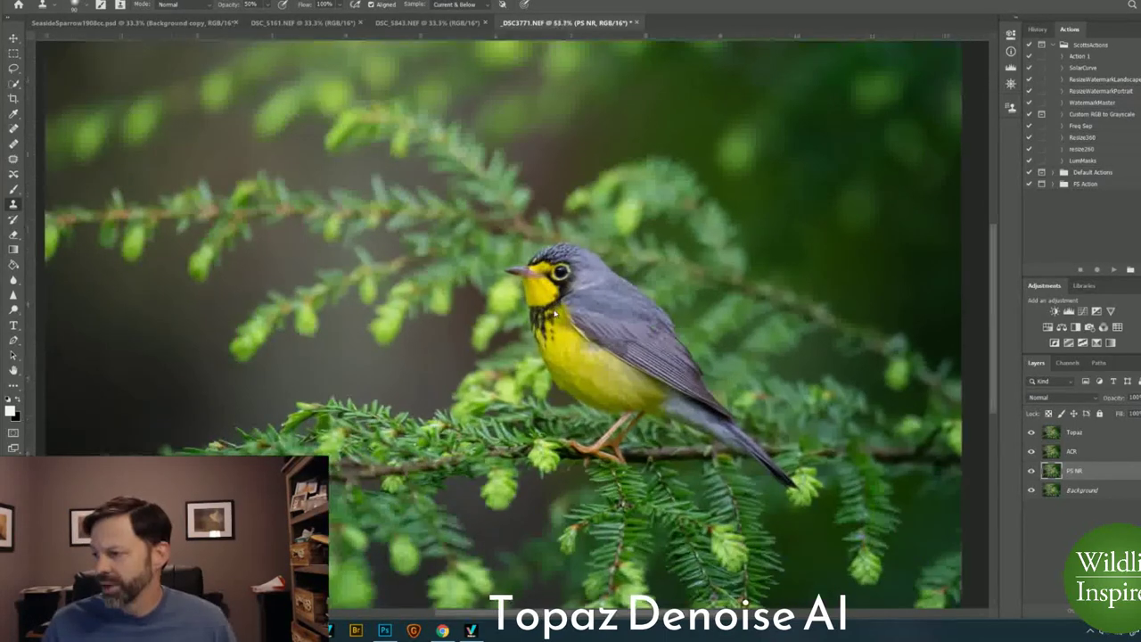
scroll(553, 314, "up", 4)
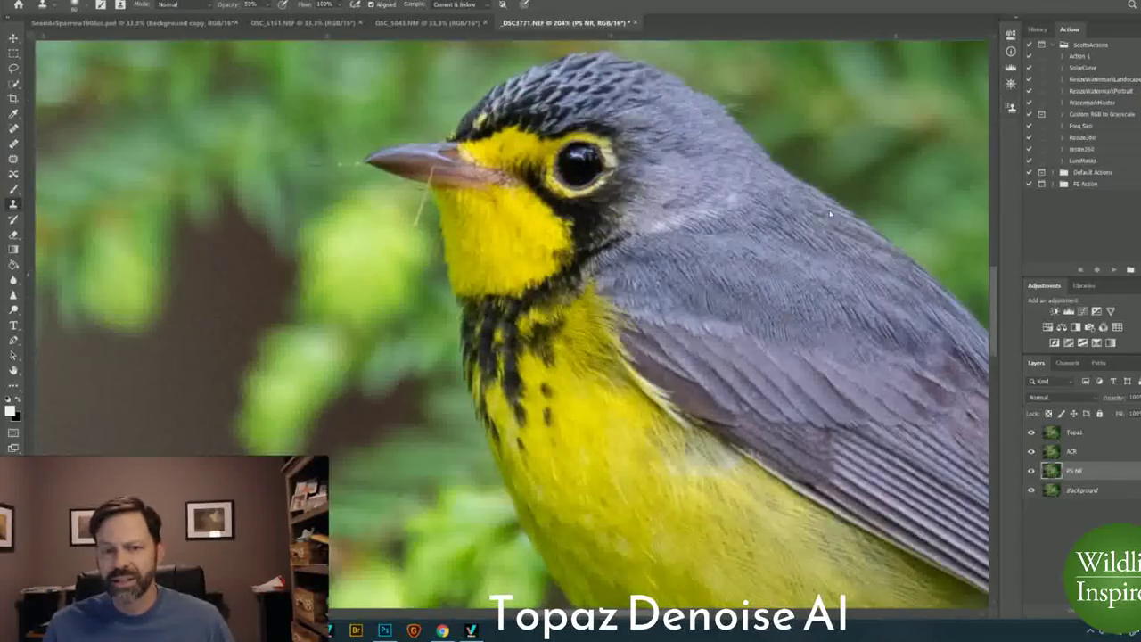
left_click_drag(831, 221, 111, 538)
left_click_drag(550, 370, 333, 420)
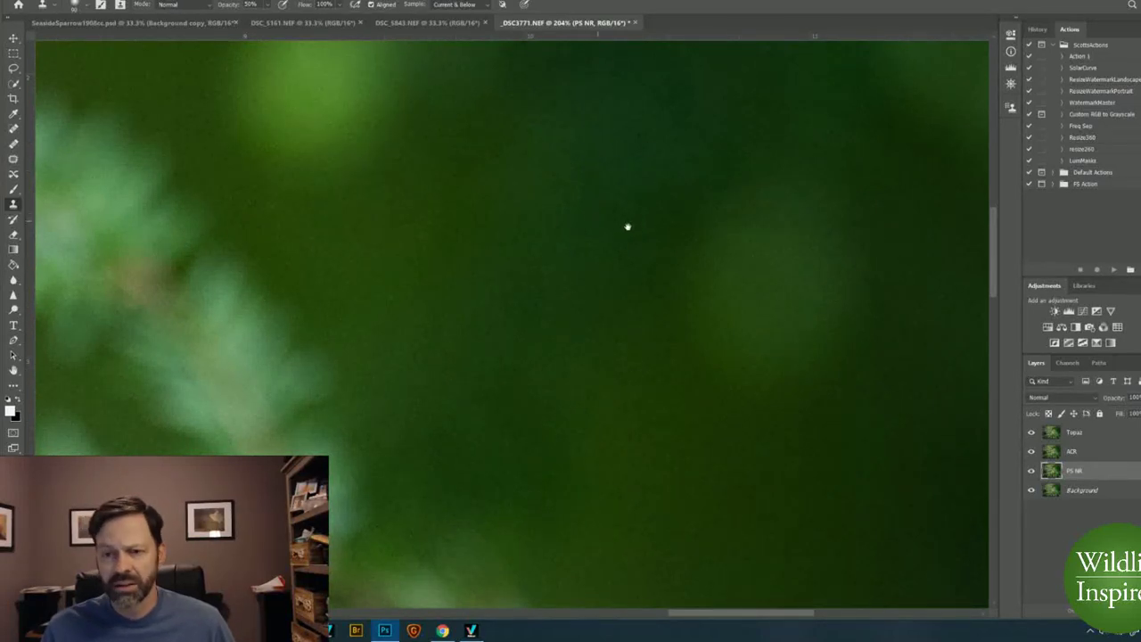
scroll(635, 185, "up", 2)
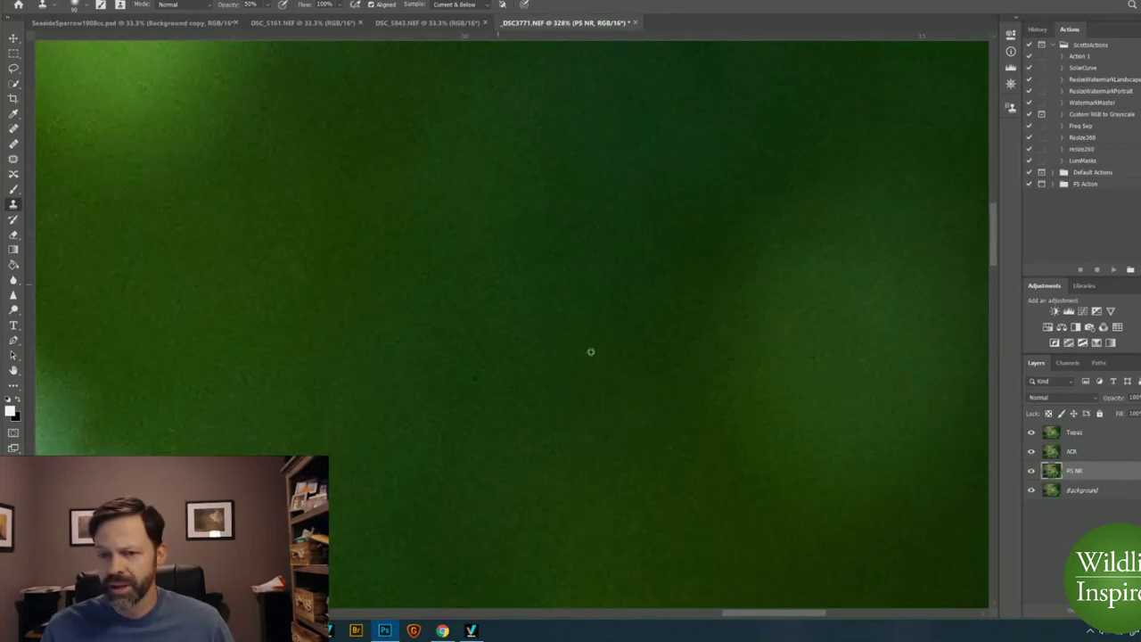
scroll(718, 218, "down", 4)
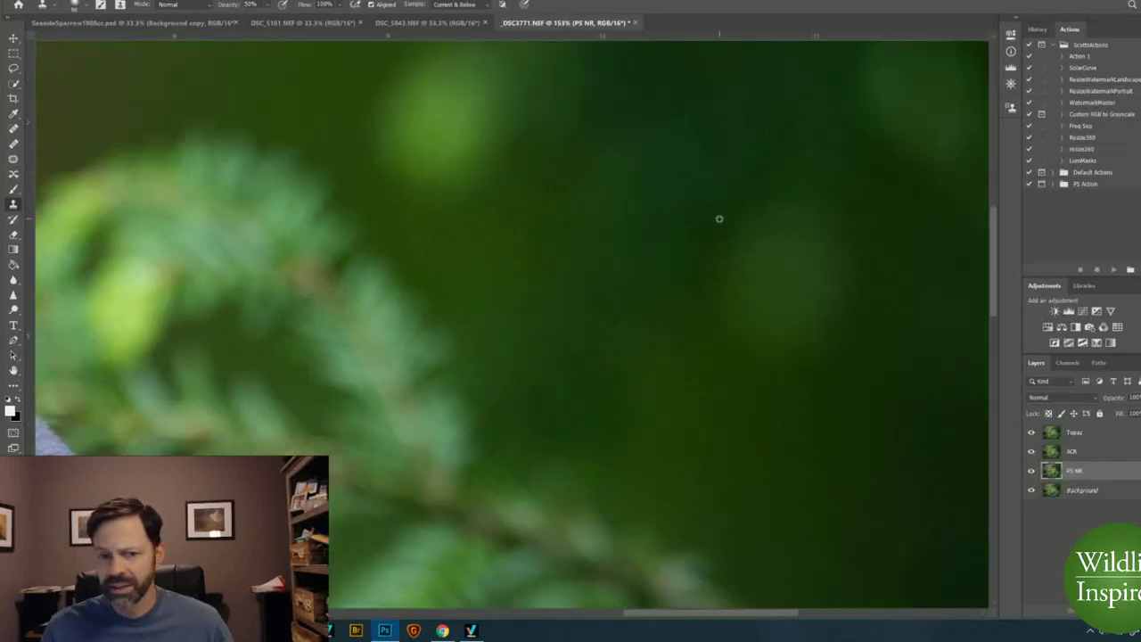
scroll(718, 218, "down", 4)
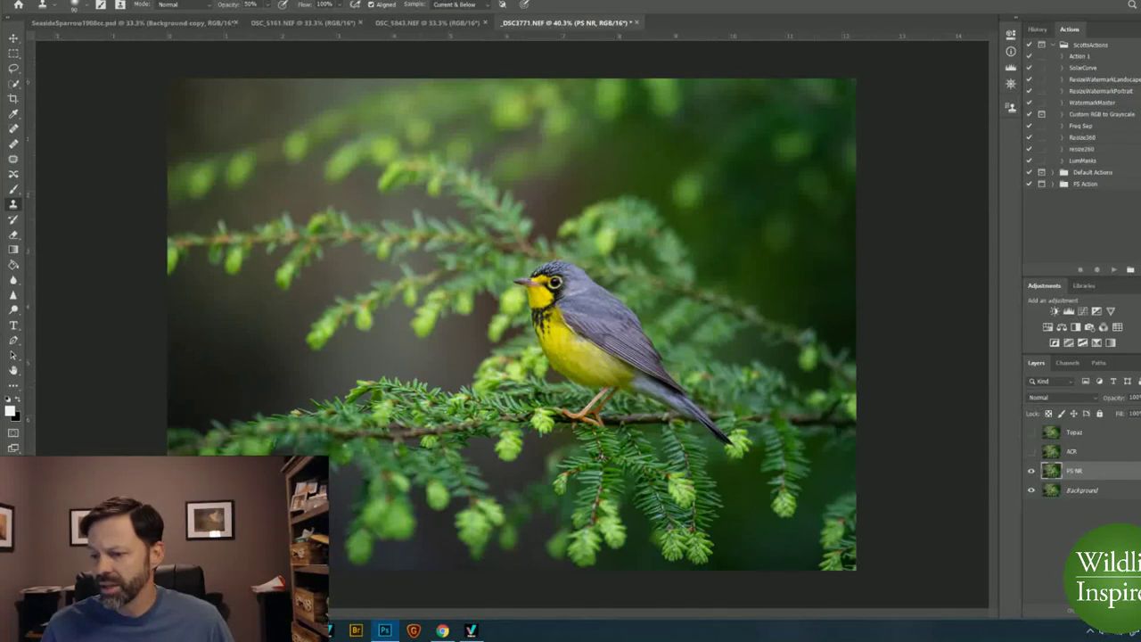
left_click(1121, 631)
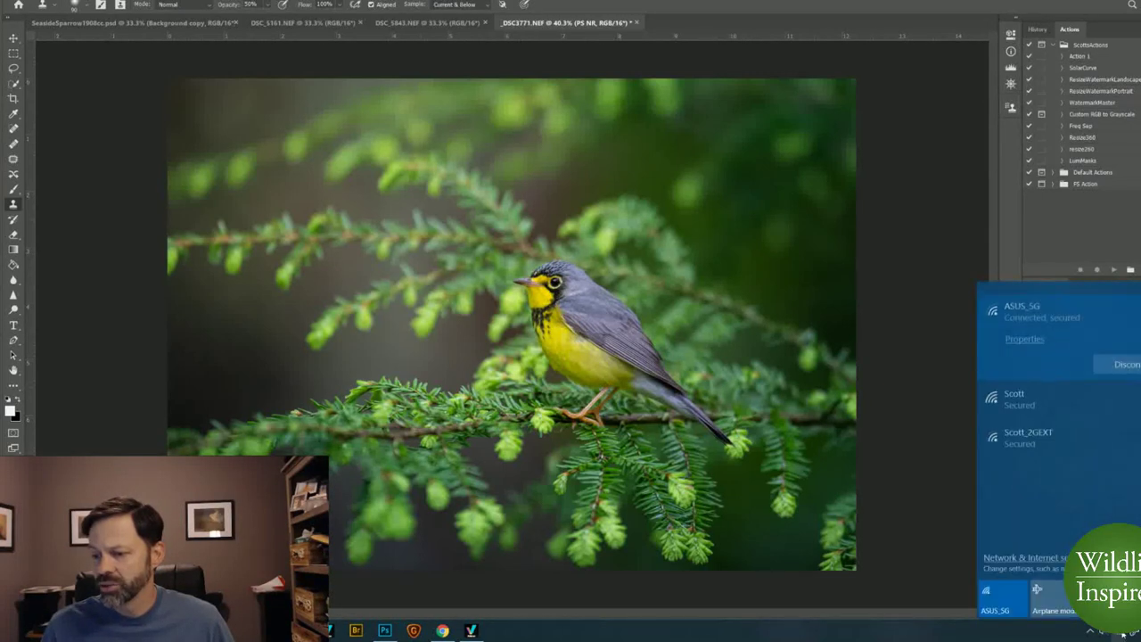
left_click(1107, 633)
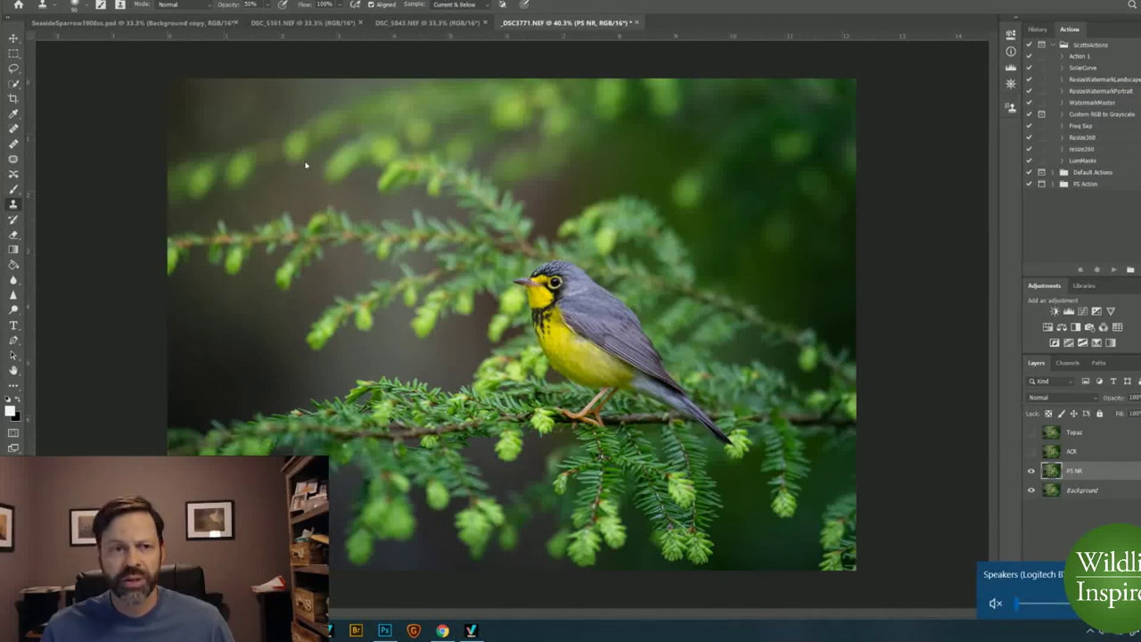
Open the Reduce Noise filter for the PS NR layer and show the blurred green background in its preview.
left_click(181, 1)
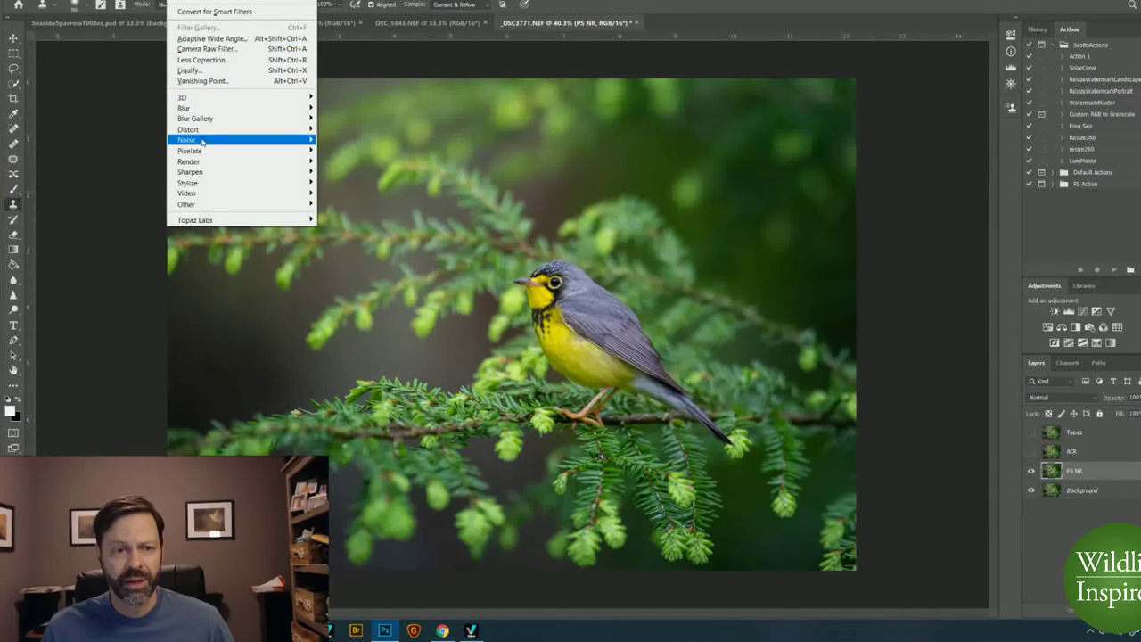
mouse_move(202, 142)
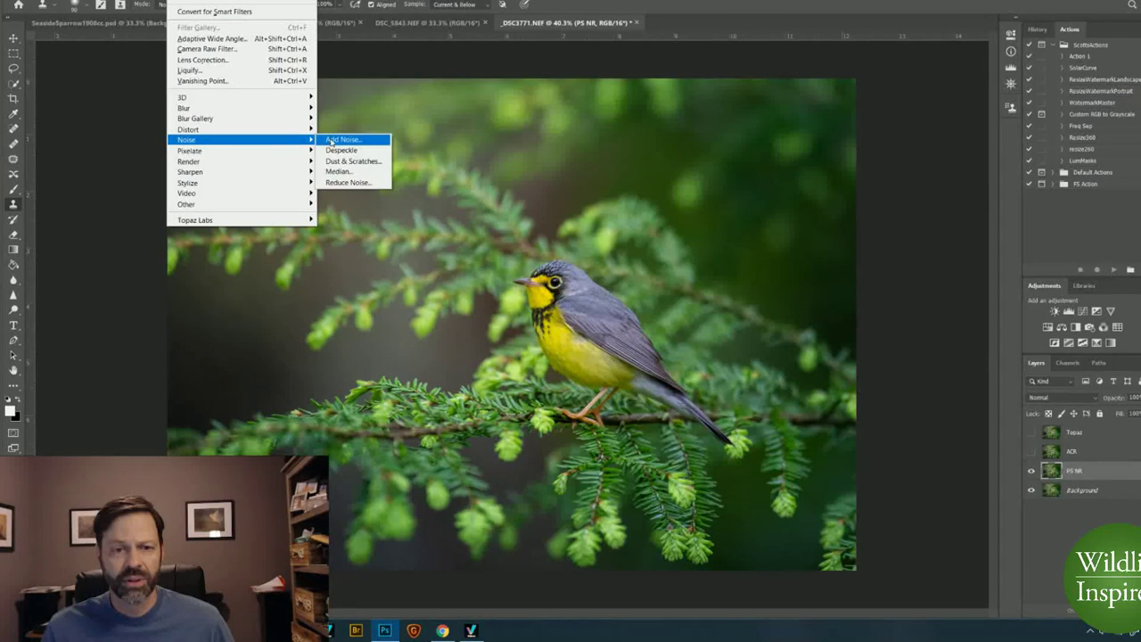
left_click(344, 183)
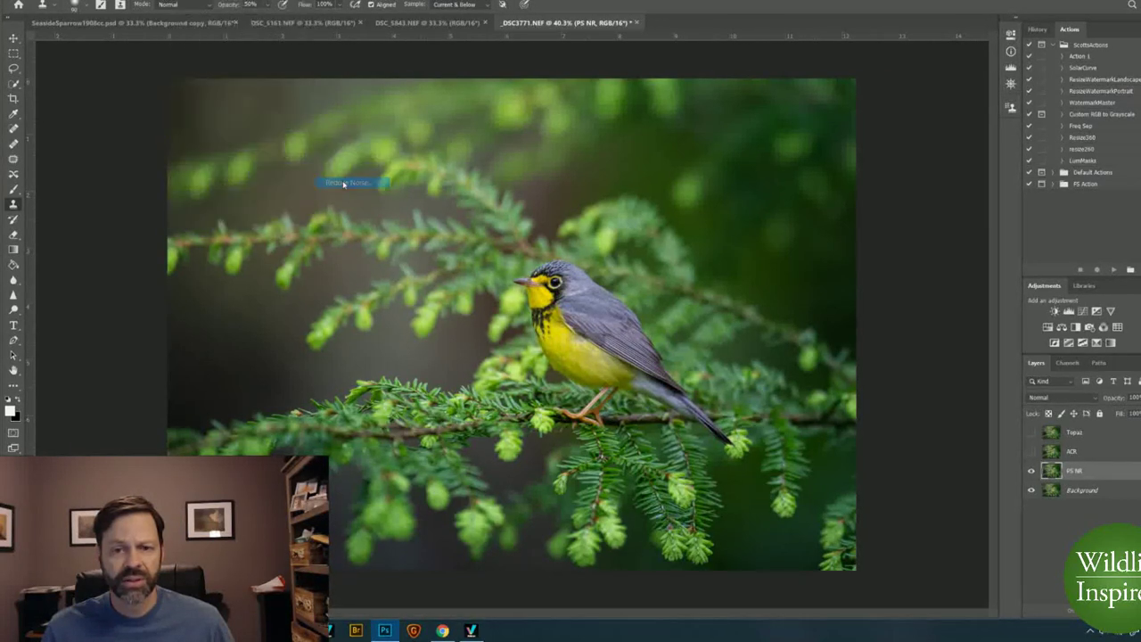
left_click_drag(574, 184, 519, 292)
left_click_drag(552, 190, 479, 308)
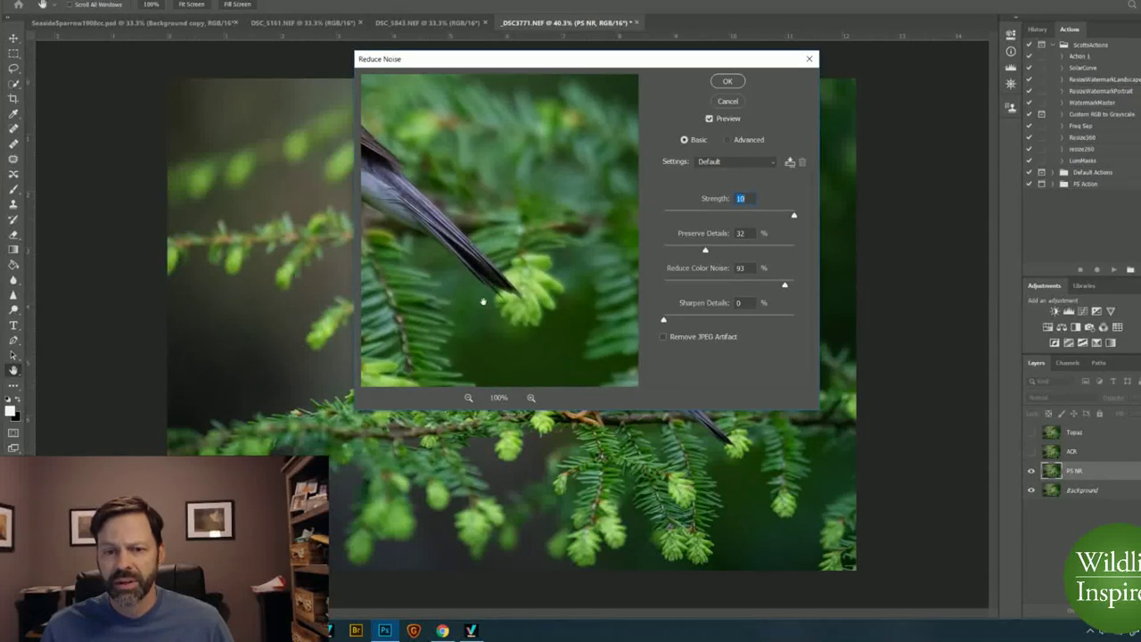
left_click_drag(550, 183, 465, 280)
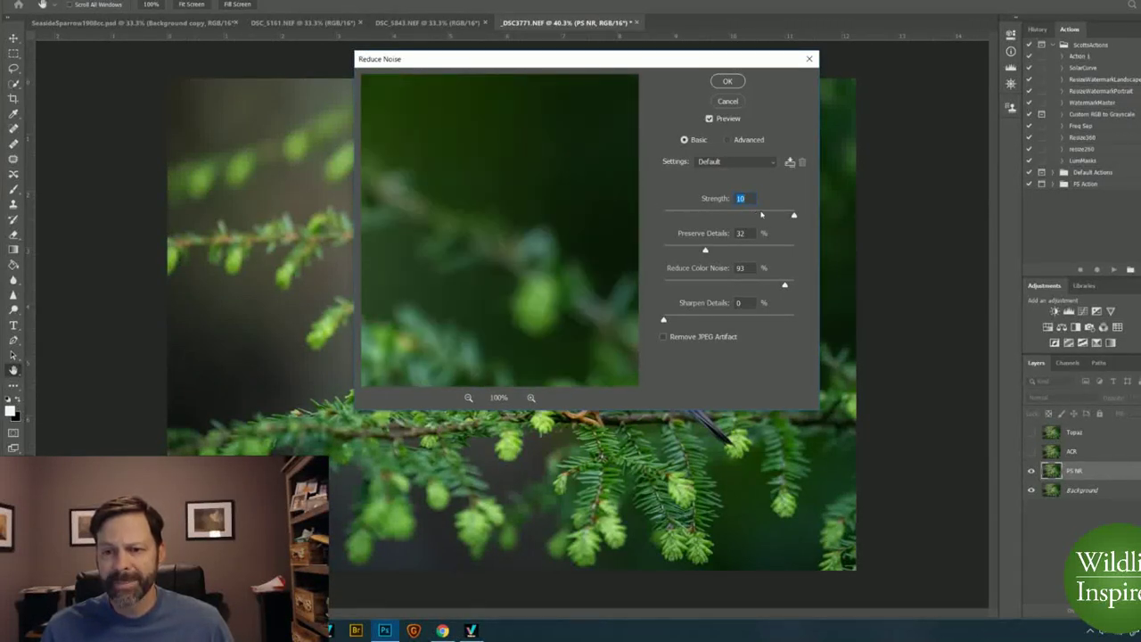
Set the Reduce Noise strength to 8 and color noise reduction to 100%, and apply the filter.
key("alt")
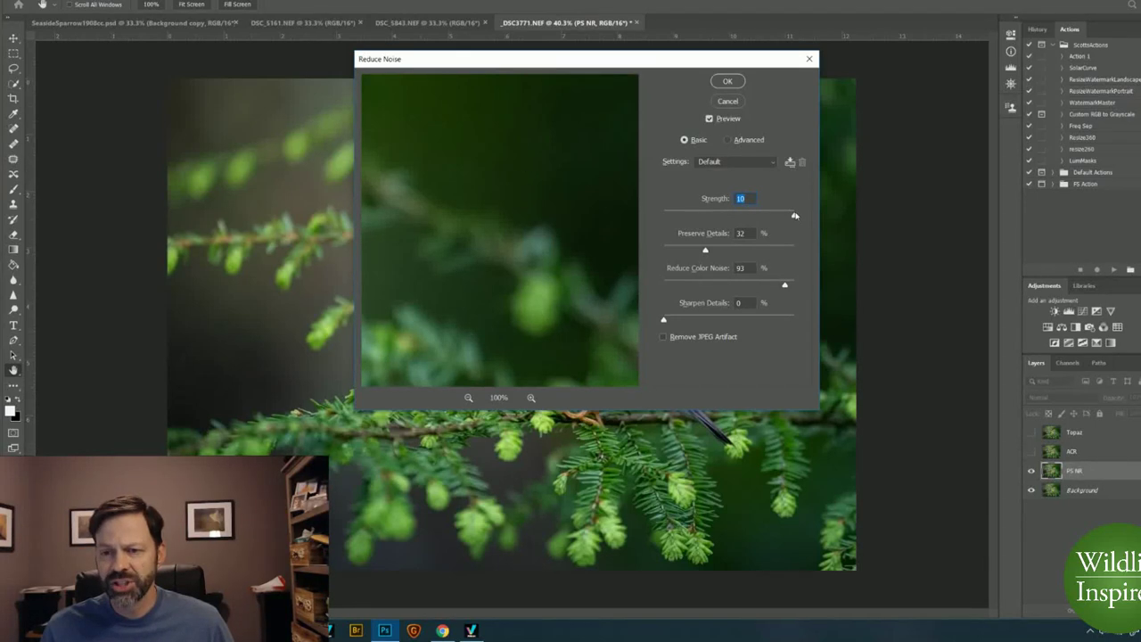
left_click_drag(794, 216, 733, 216)
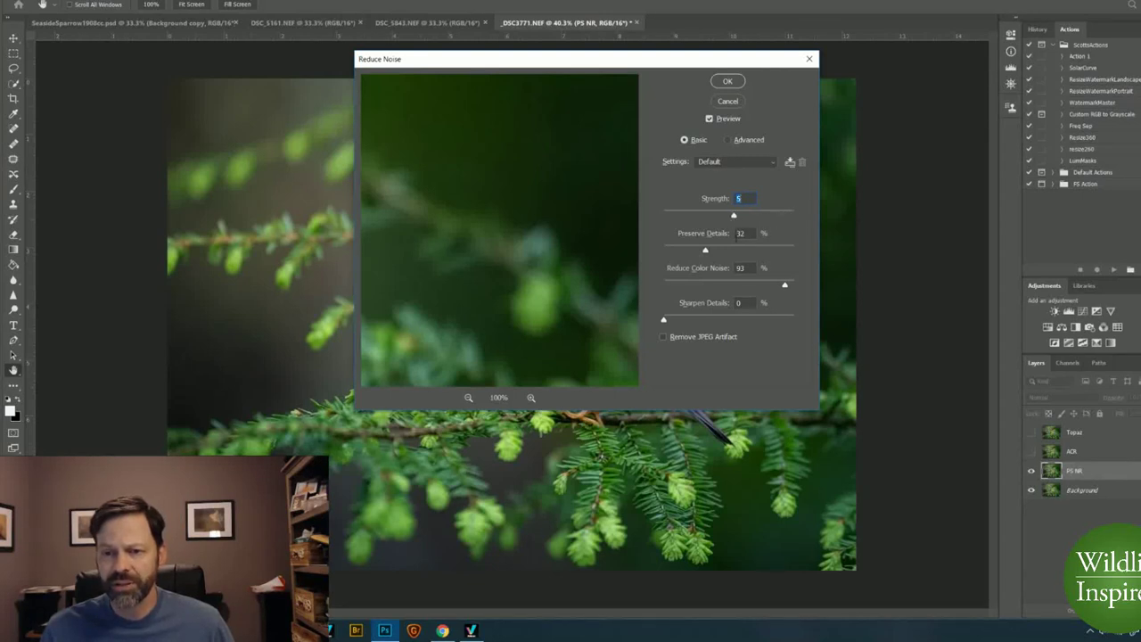
mouse_move(784, 285)
left_mouse_down()
mouse_move(674, 285)
mouse_move(810, 287)
mouse_move(796, 286)
left_mouse_up()
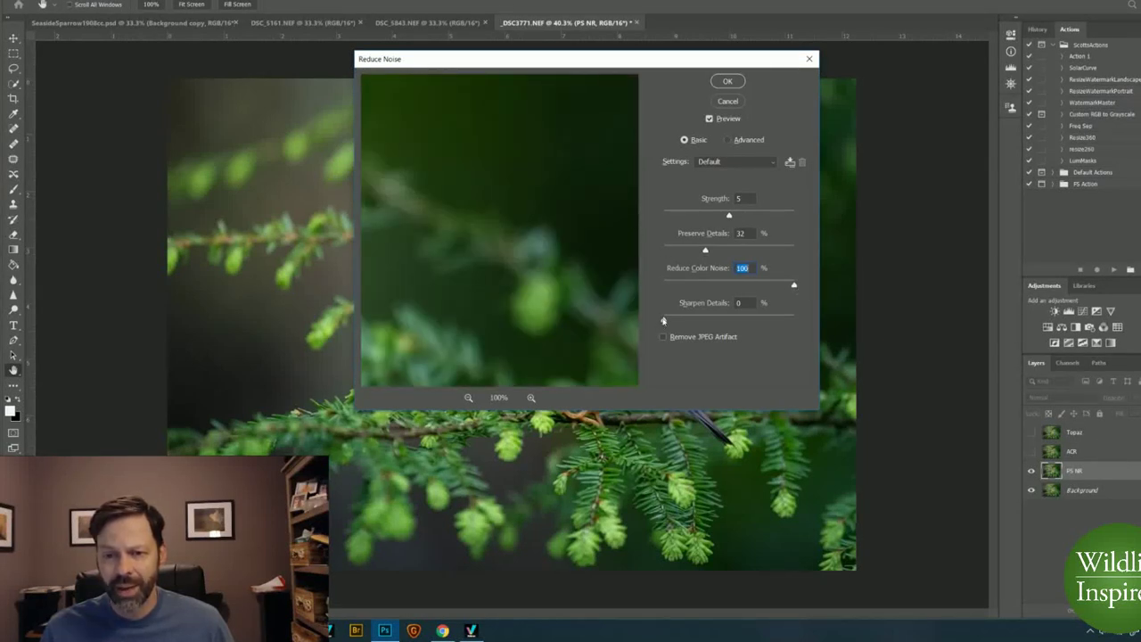
key("Tab")
left_click_drag(724, 219, 771, 217)
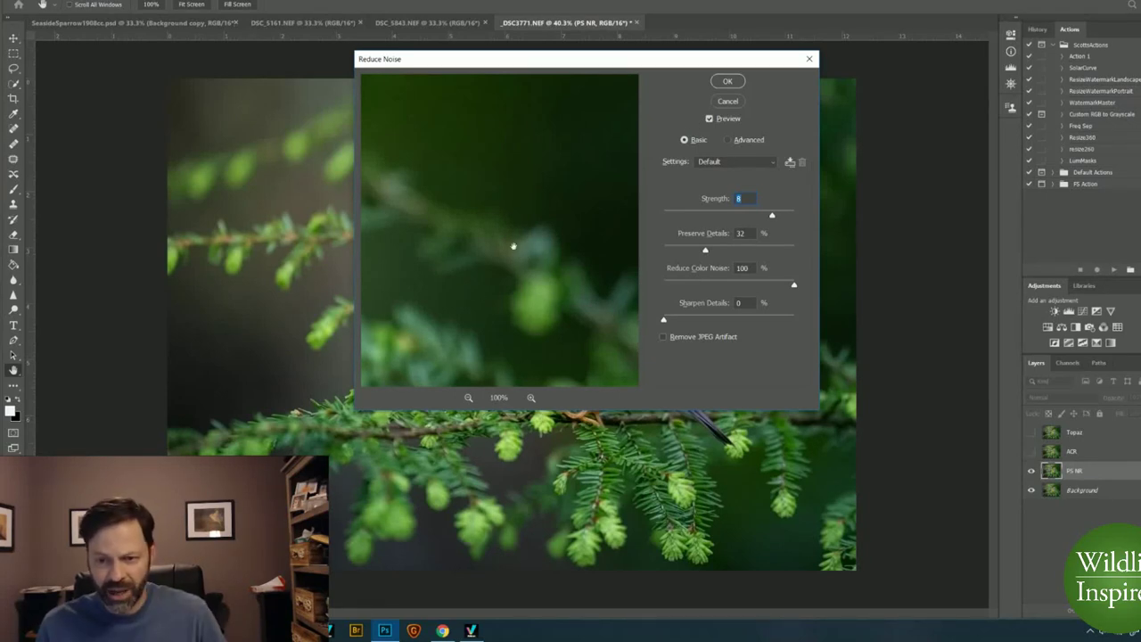
left_click(726, 85)
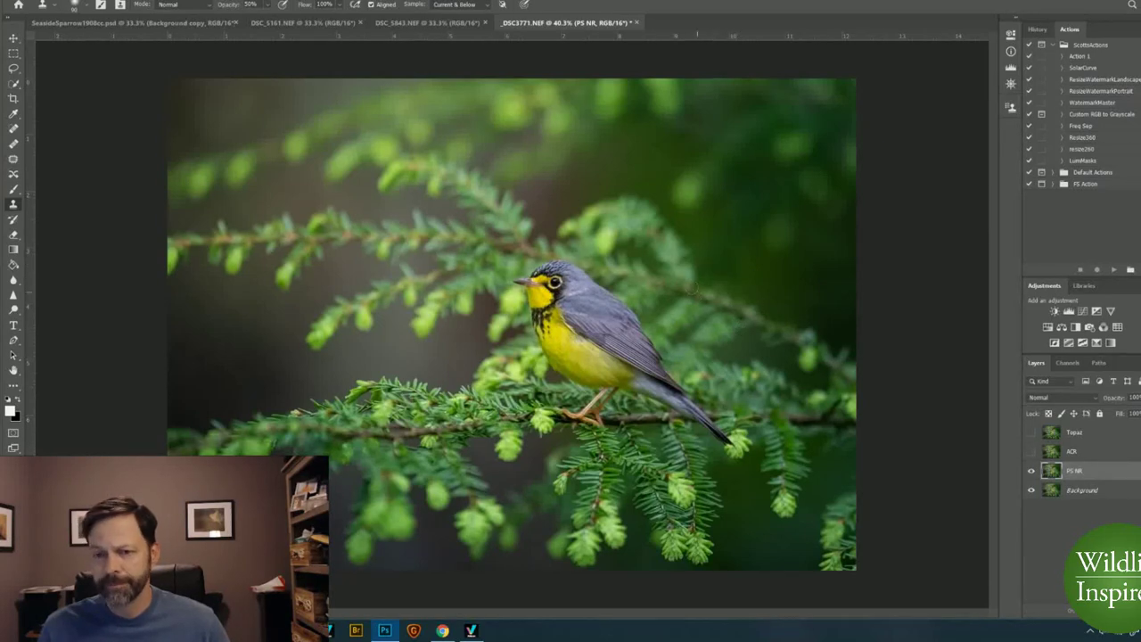
Compare the green background up close with the PS NR layer hidden and shown.
scroll(713, 291, "up", 8)
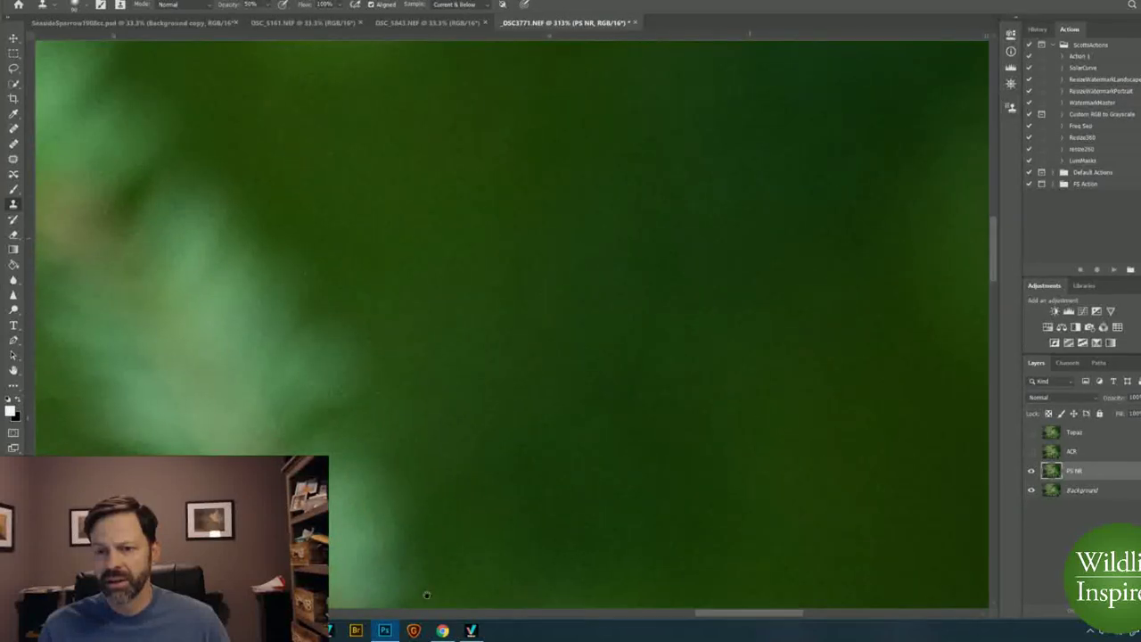
left_click(1031, 470)
left_click(1031, 470)
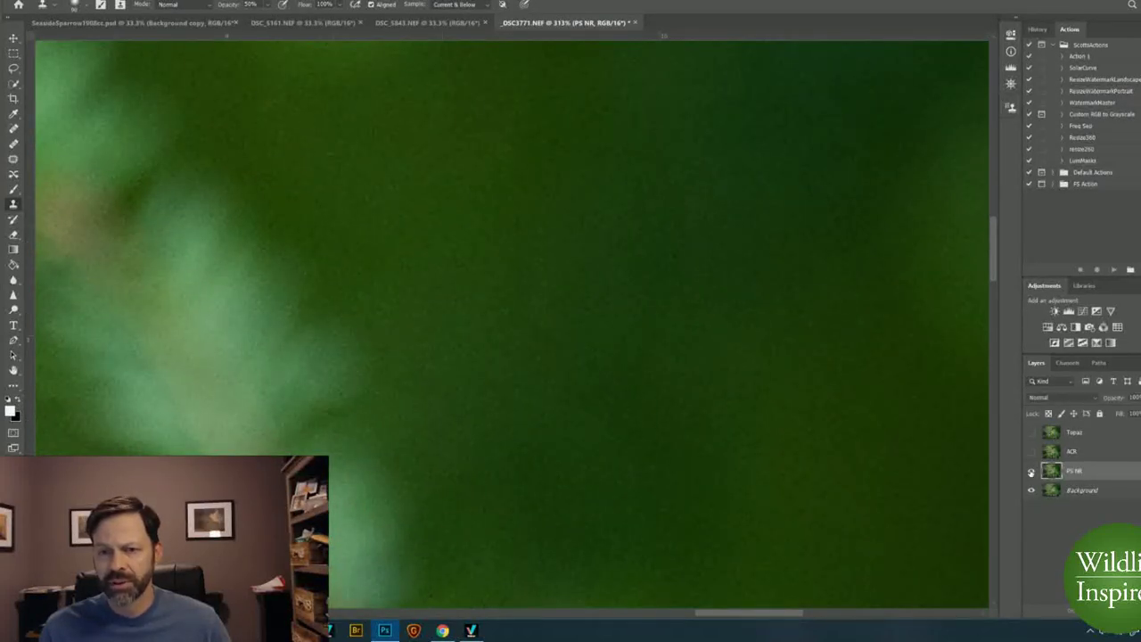
left_click(1031, 470)
left_click(1031, 471)
Compare the detail and color of the bird's head with the PS NR layer hidden and shown.
left_click_drag(326, 415, 639, 341)
left_click_drag(425, 377, 506, 263)
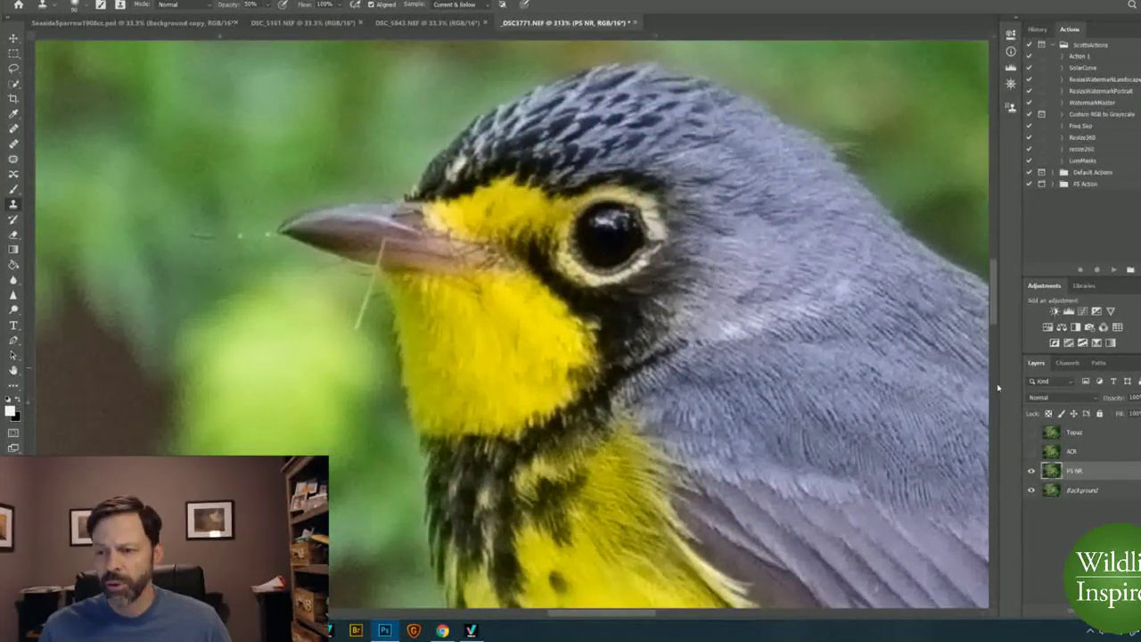
left_click(1031, 470)
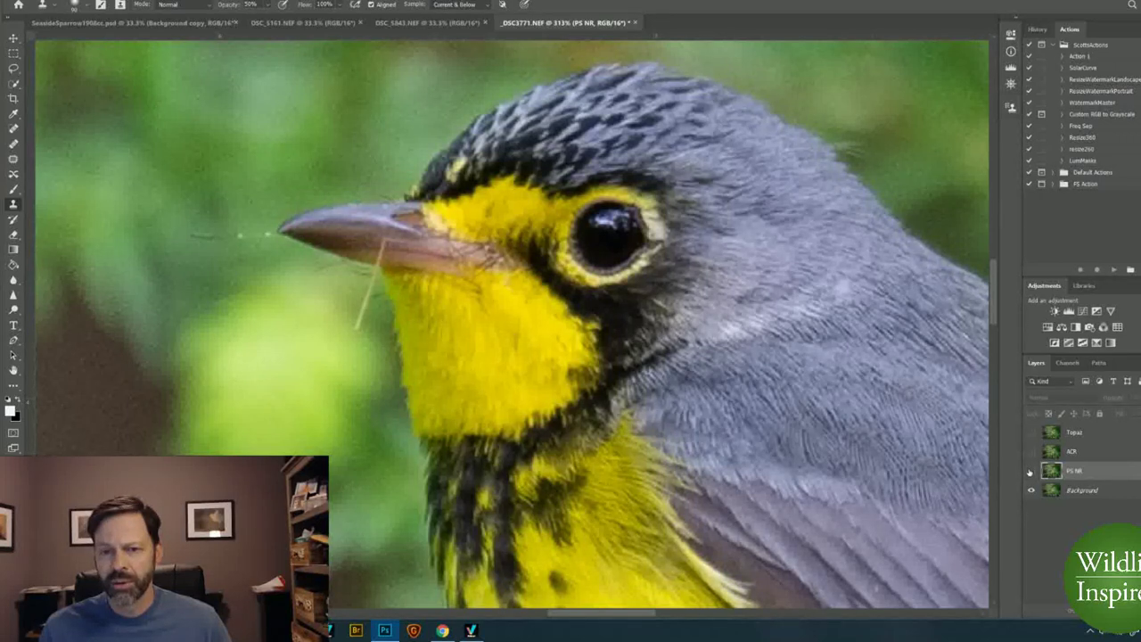
left_click(1031, 470)
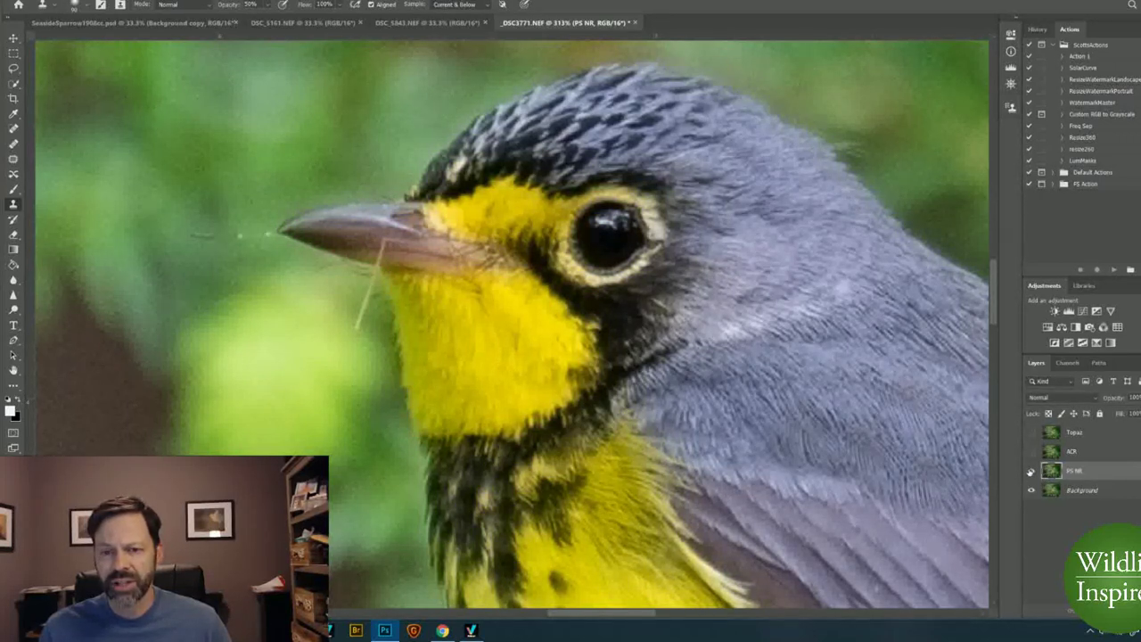
left_click(1031, 470)
left_click(1031, 470)
left_click(1031, 472)
left_click(1031, 472)
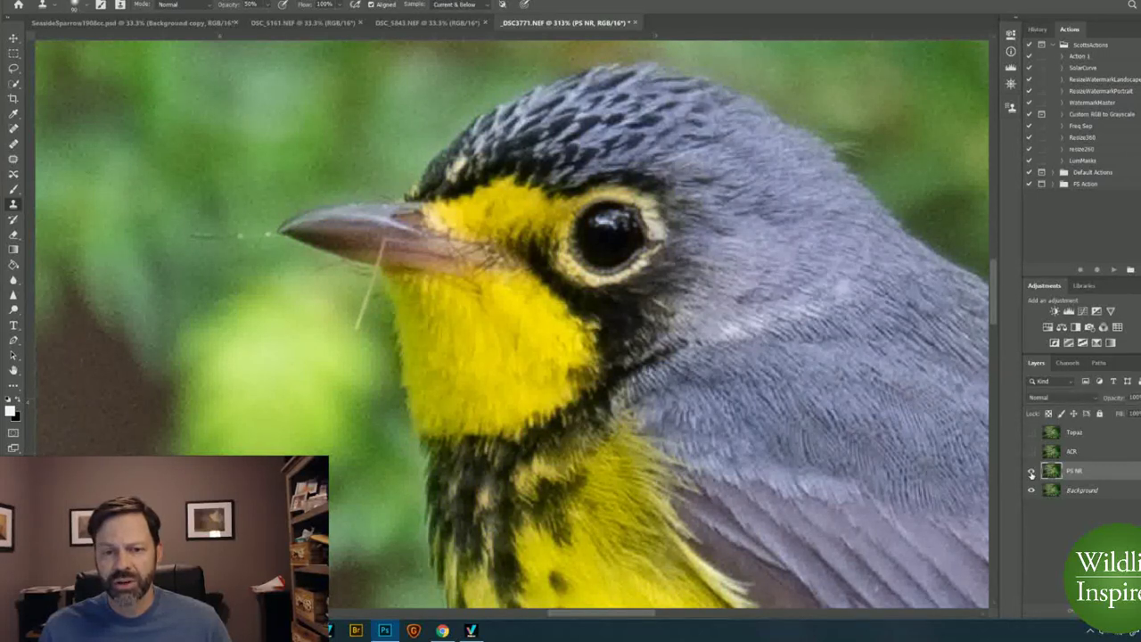
left_click(1032, 472)
left_click(1031, 473)
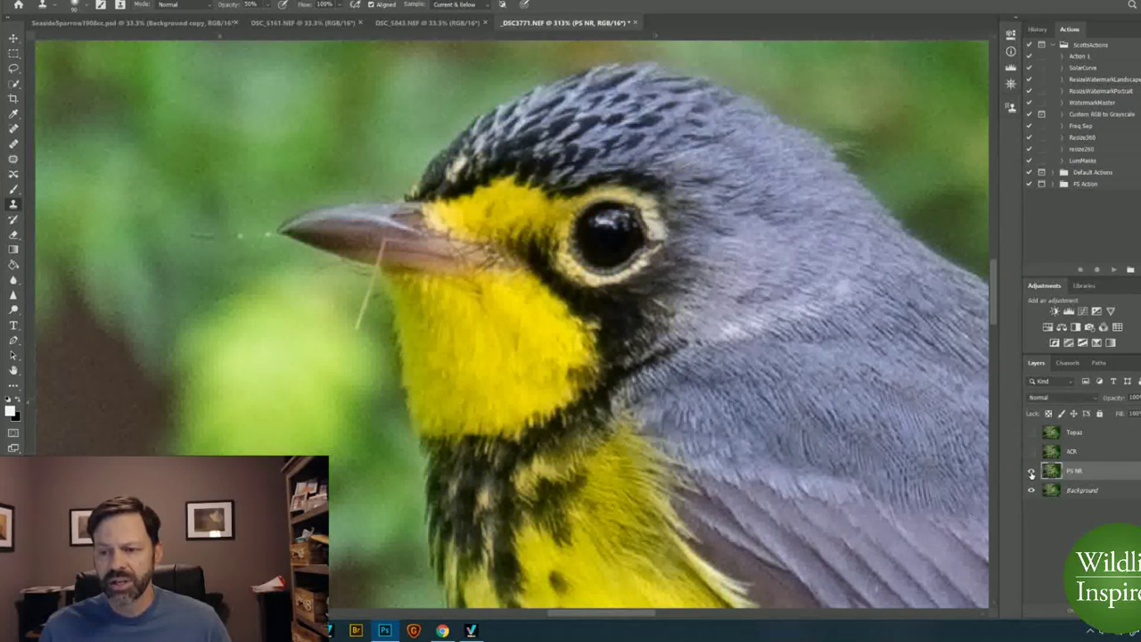
left_click(1031, 473)
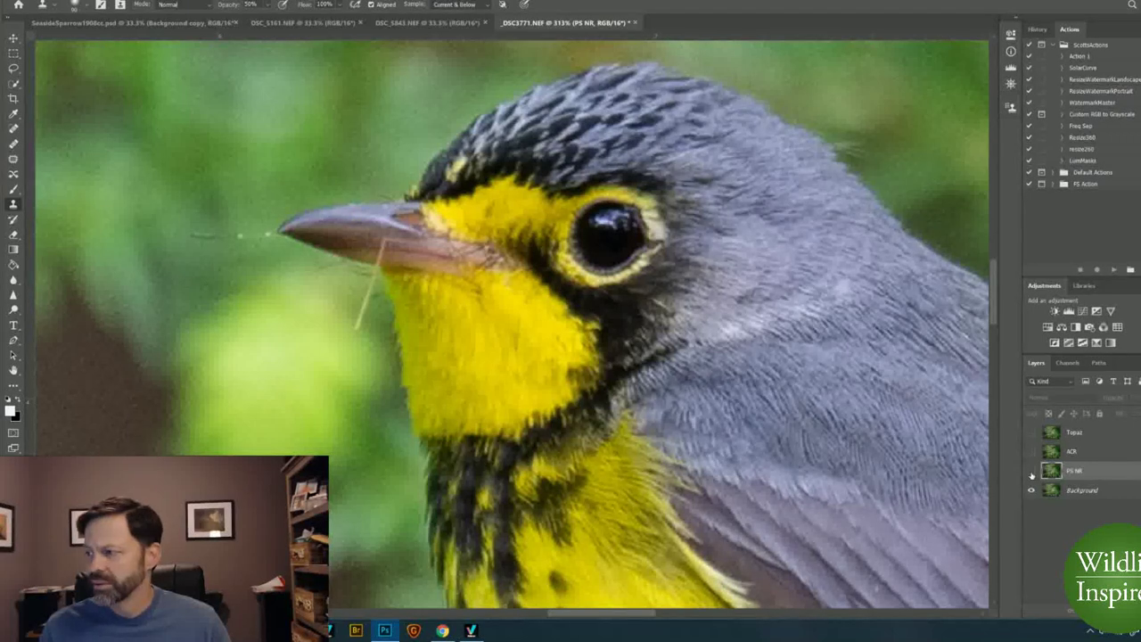
left_click(1031, 473)
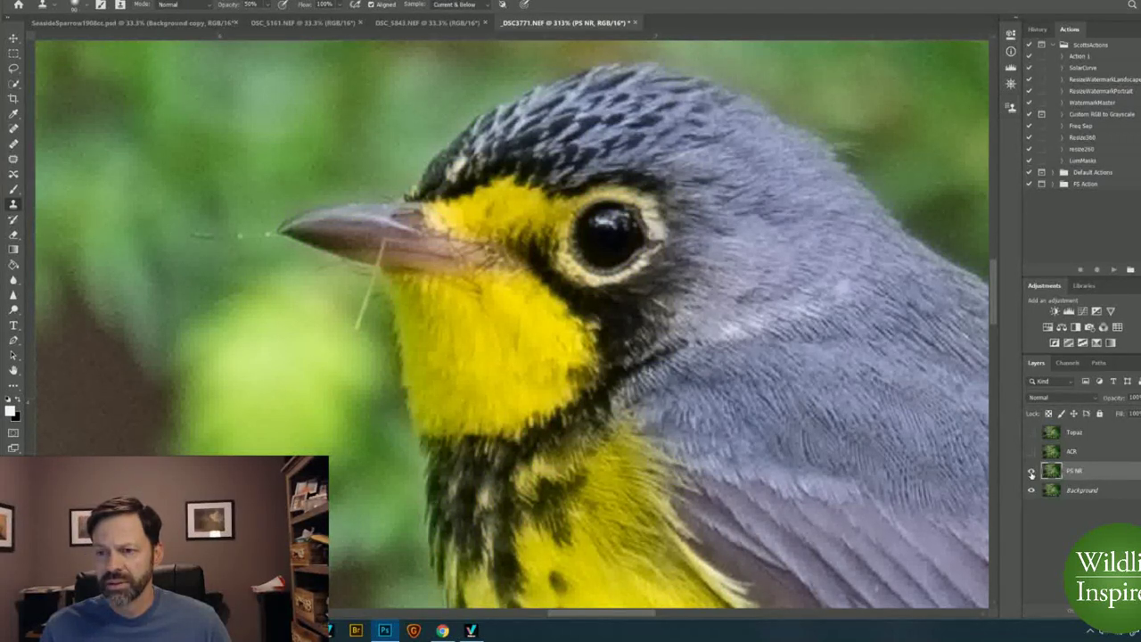
Hide the PS NR layer, and show and select the ACR layer instead.
left_click(1031, 473)
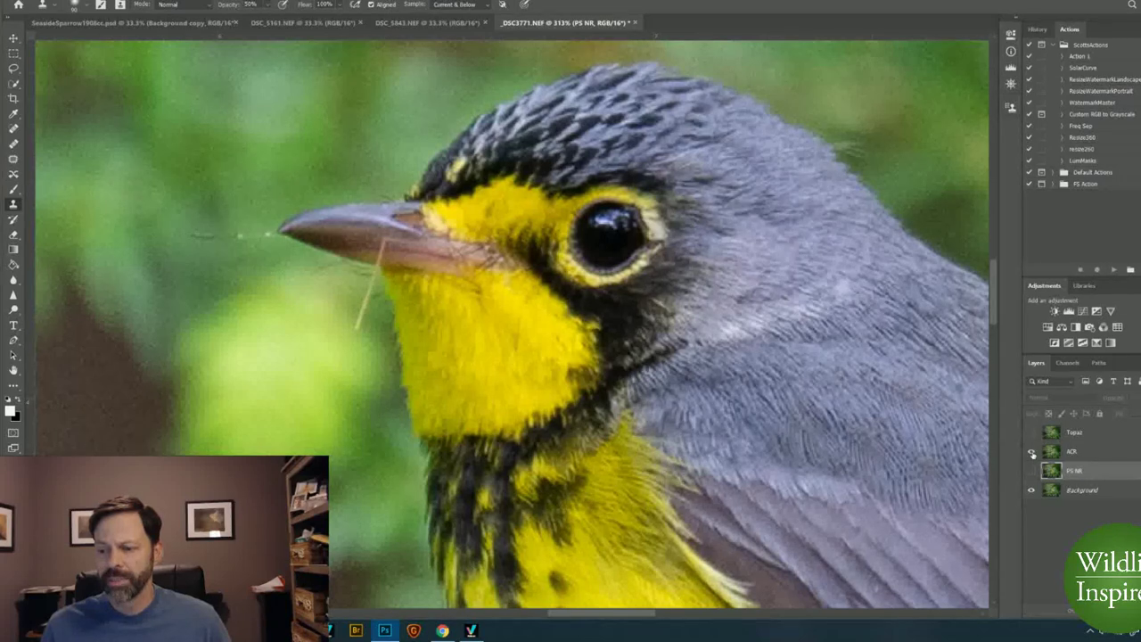
left_click(1072, 452)
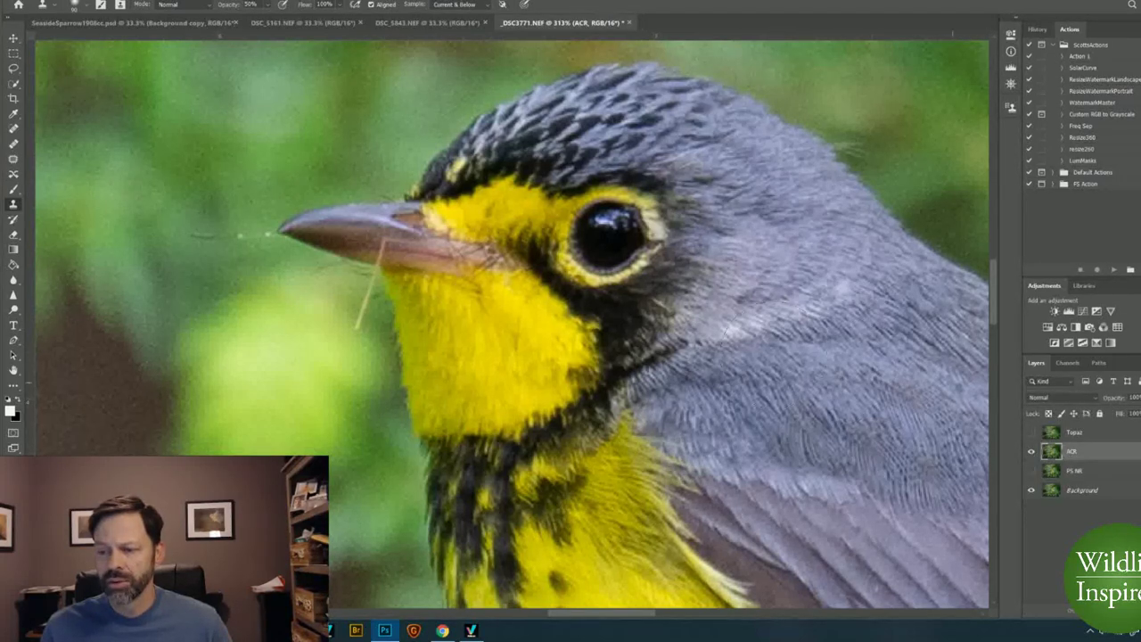
scroll(322, 258, "up", 3)
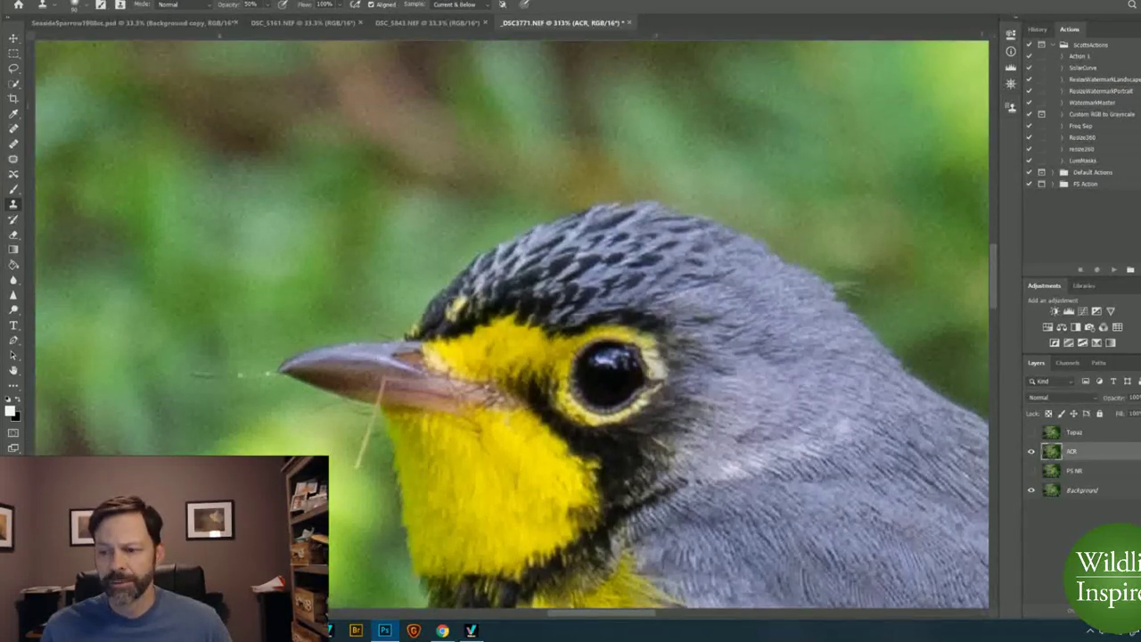
Open the Camera Raw Filter on the ACR layer and set noise reduction to Luminance 24 and Color about 72.
left_click(182, 0)
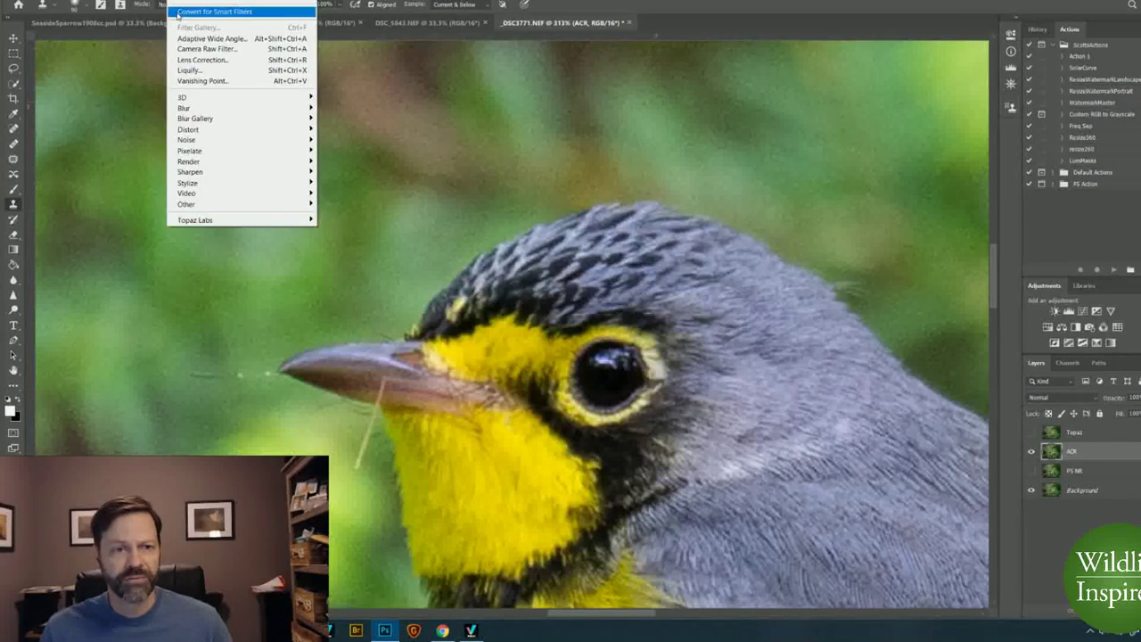
left_click(193, 49)
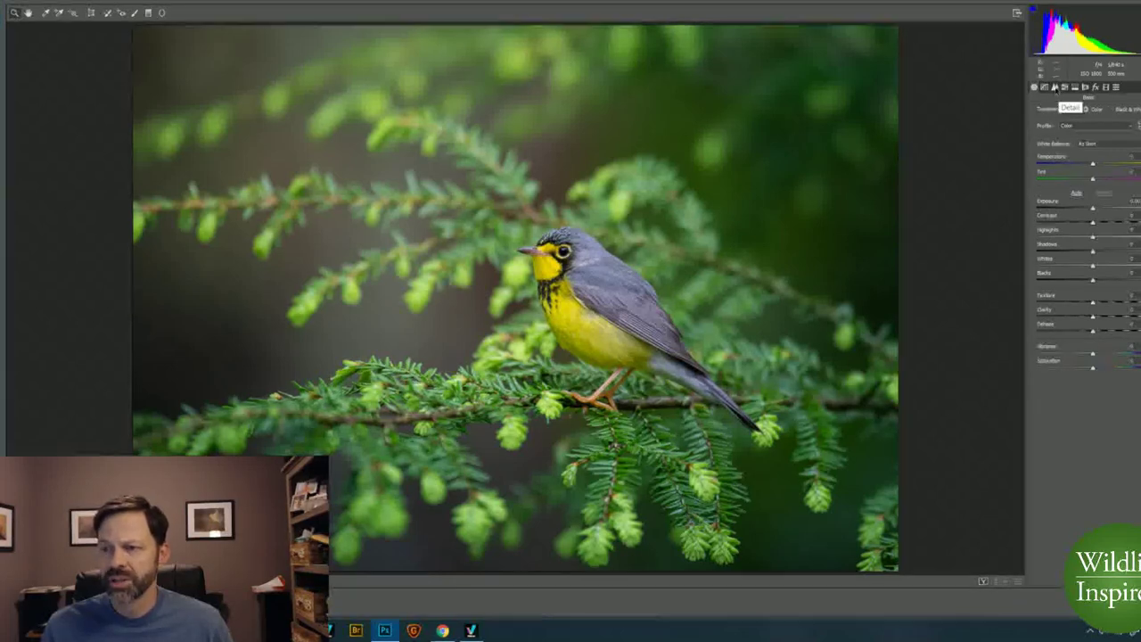
left_click(1055, 87)
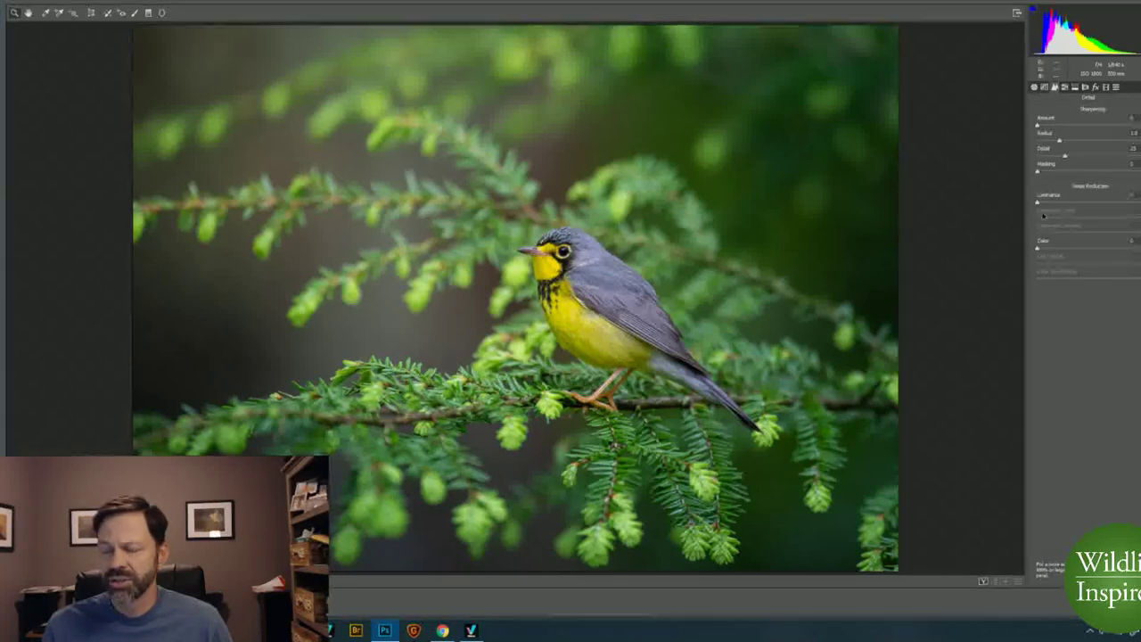
left_click_drag(1036, 253, 1105, 252)
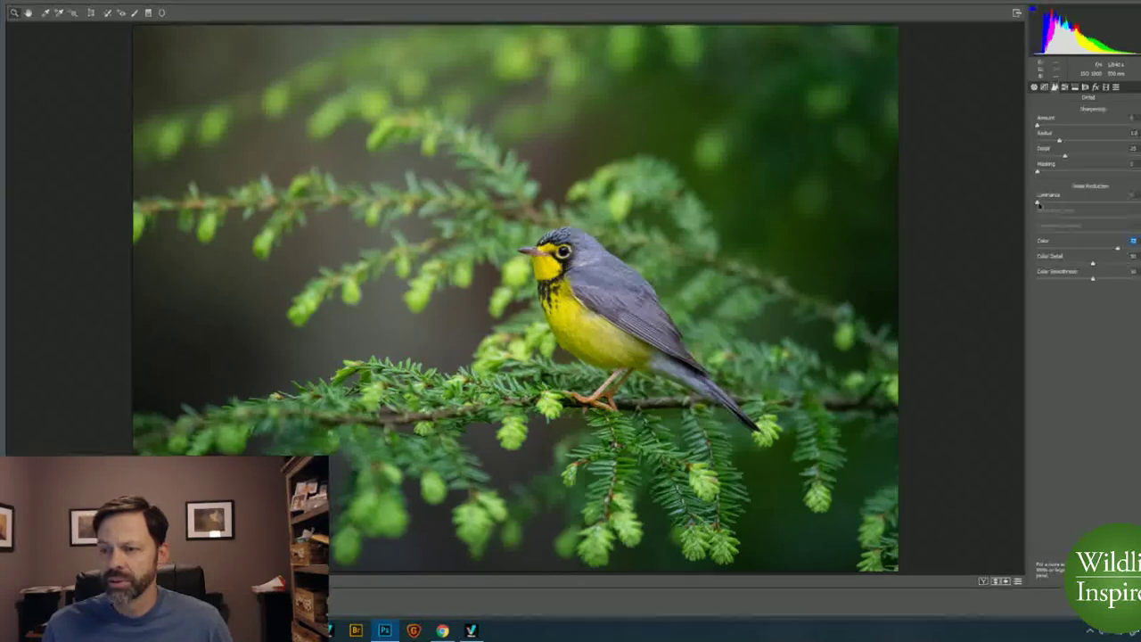
left_click_drag(1037, 203, 1064, 204)
left_click_drag(681, 231, 762, 200)
scroll(569, 254, "up", 5)
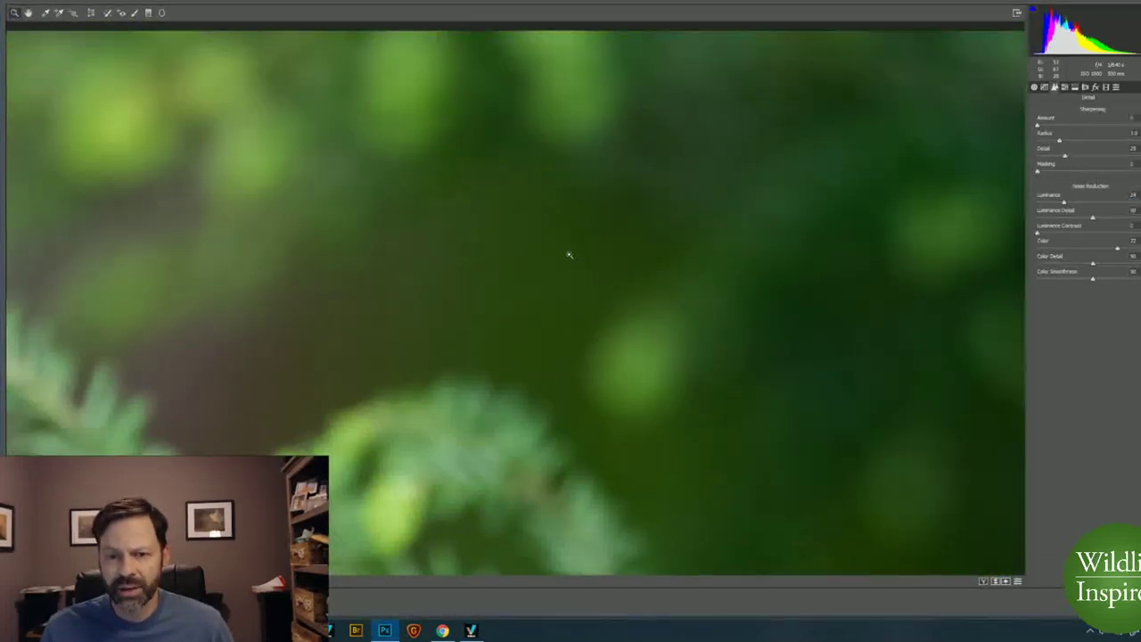
Raise the Camera Raw noise reduction to about 43 Luminance, increase Color slightly, and apply the filter to the ACR layer.
scroll(569, 254, "up", 2)
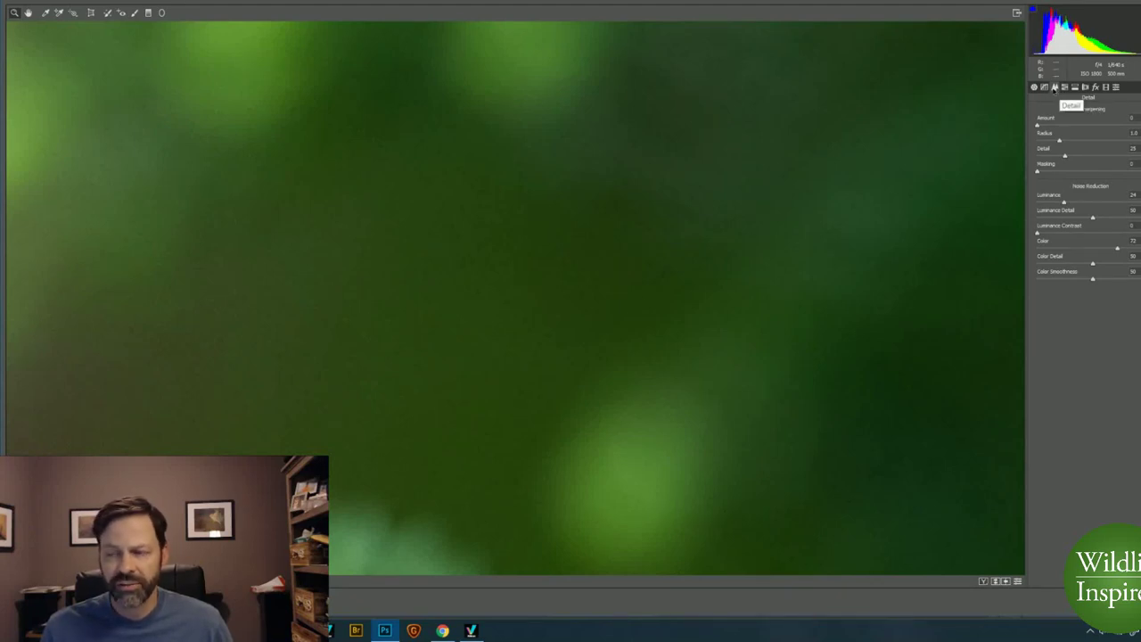
left_click_drag(1065, 204, 1086, 205)
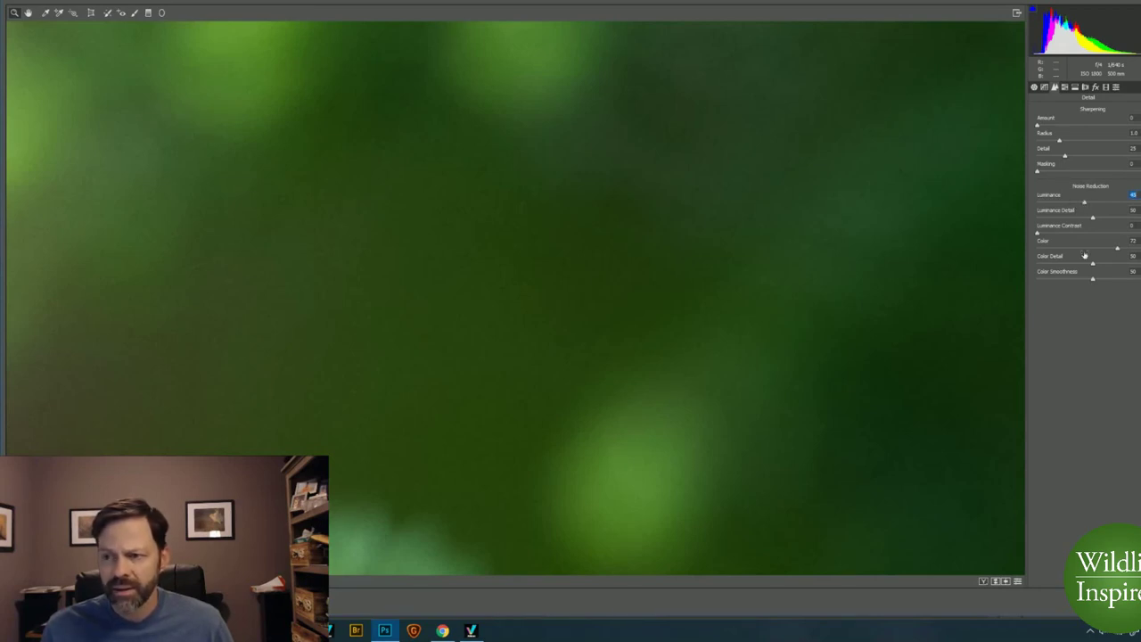
left_click_drag(1117, 249, 1120, 250)
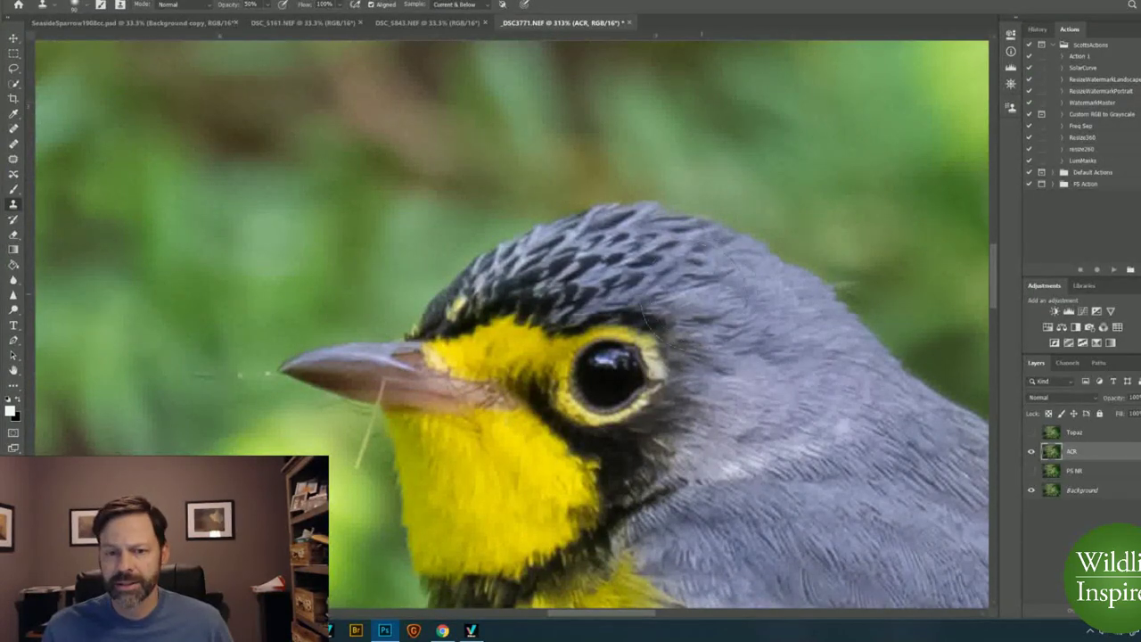
Compare the detail of the bird's head with the ACR layer hidden and shown.
mouse_move(693, 293)
left_mouse_down()
mouse_move(598, 251)
mouse_move(518, 233)
left_mouse_up()
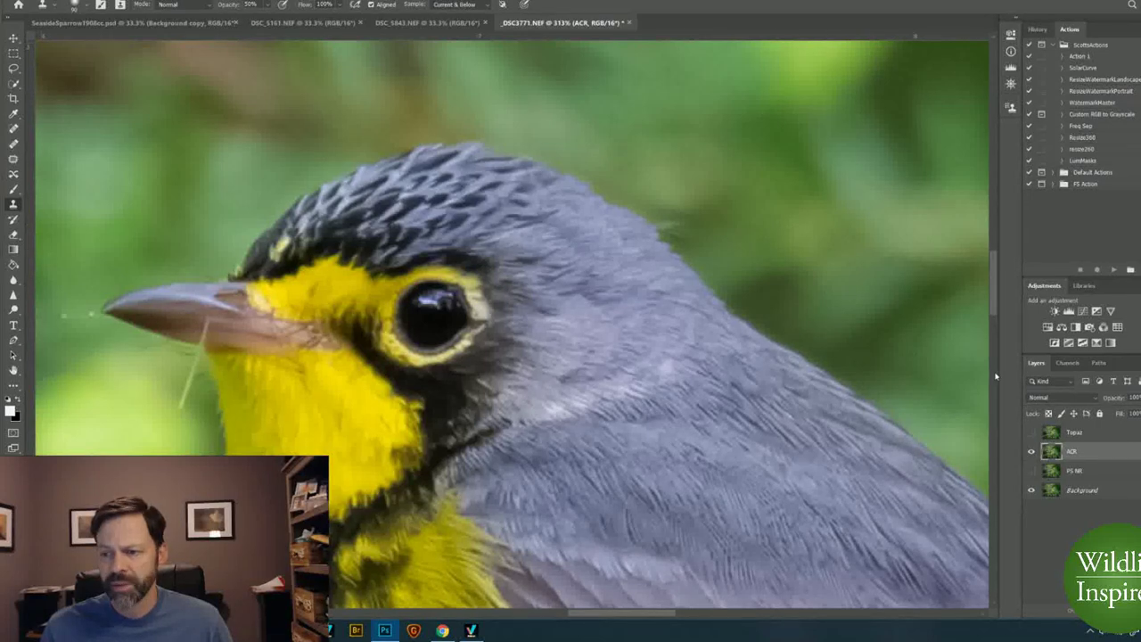
left_click(1031, 453)
left_click(1031, 453)
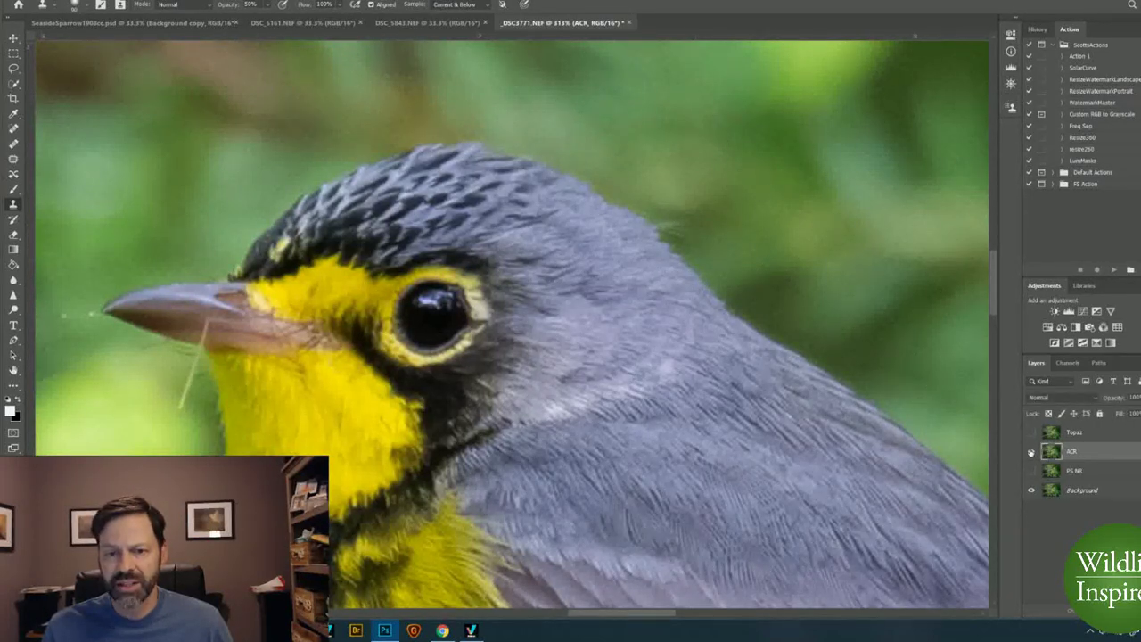
left_click(1030, 453)
Compare the noise in the green background with the ACR layer shown and hidden.
left_click_drag(927, 98, 106, 508)
left_click(1032, 452)
left_click(588, 421)
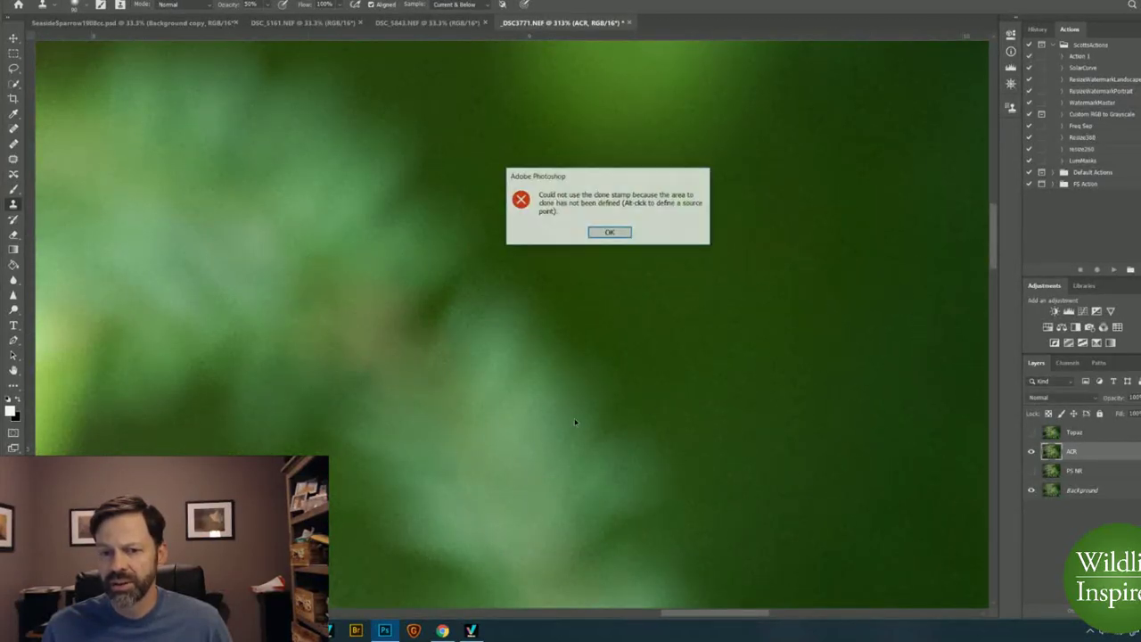
left_click(621, 236)
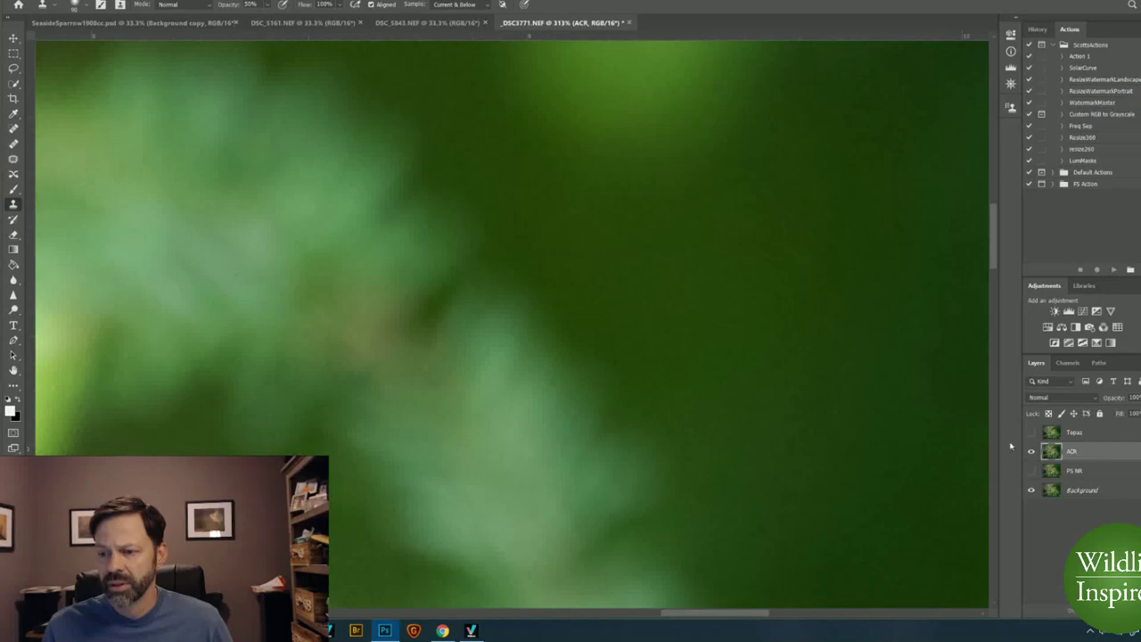
left_click(1031, 452)
Return to the bird's head and compare it with the ACR and PS NR layers toggled, leaving only ACR shown above the background.
left_click_drag(757, 319, 574, 345)
left_click_drag(631, 288, 764, 191)
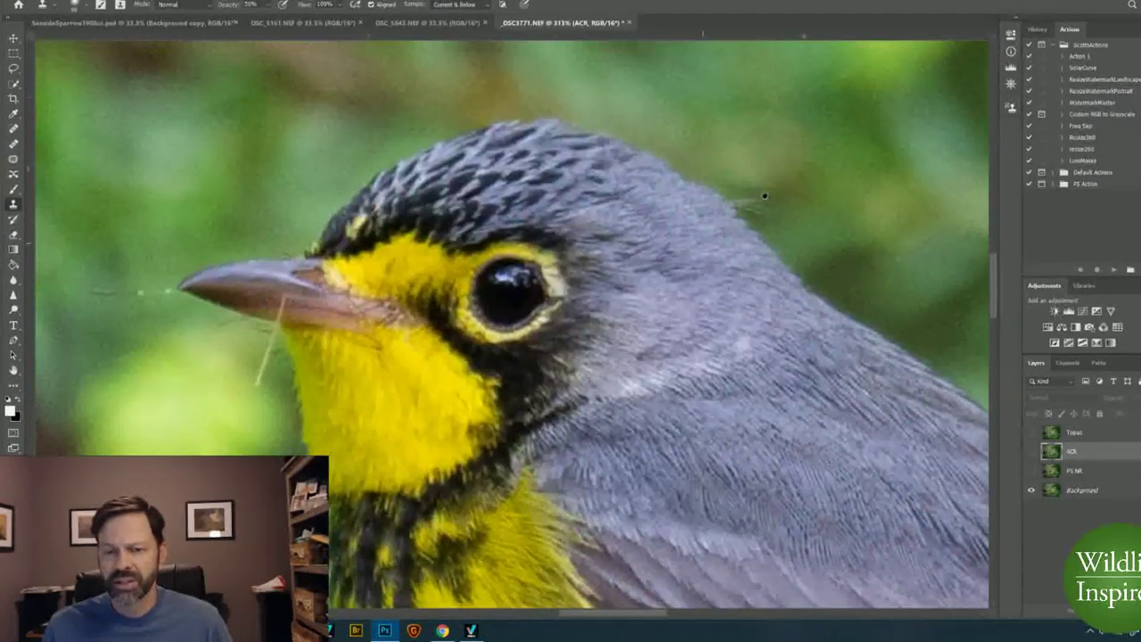
left_click(1032, 452)
left_click(1033, 452)
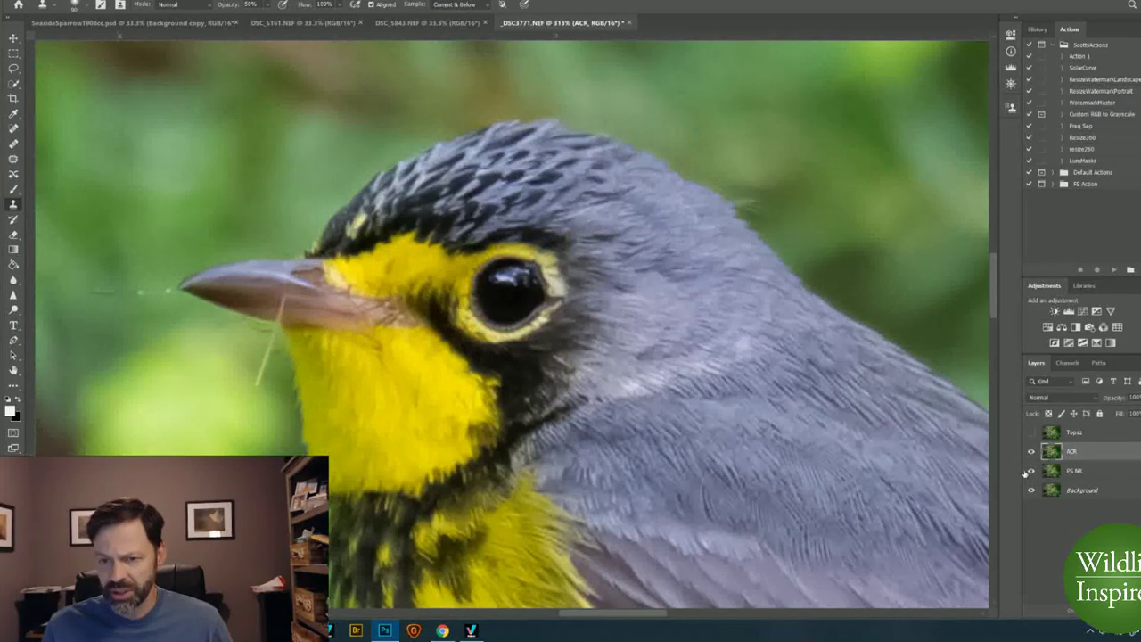
left_click(1032, 471)
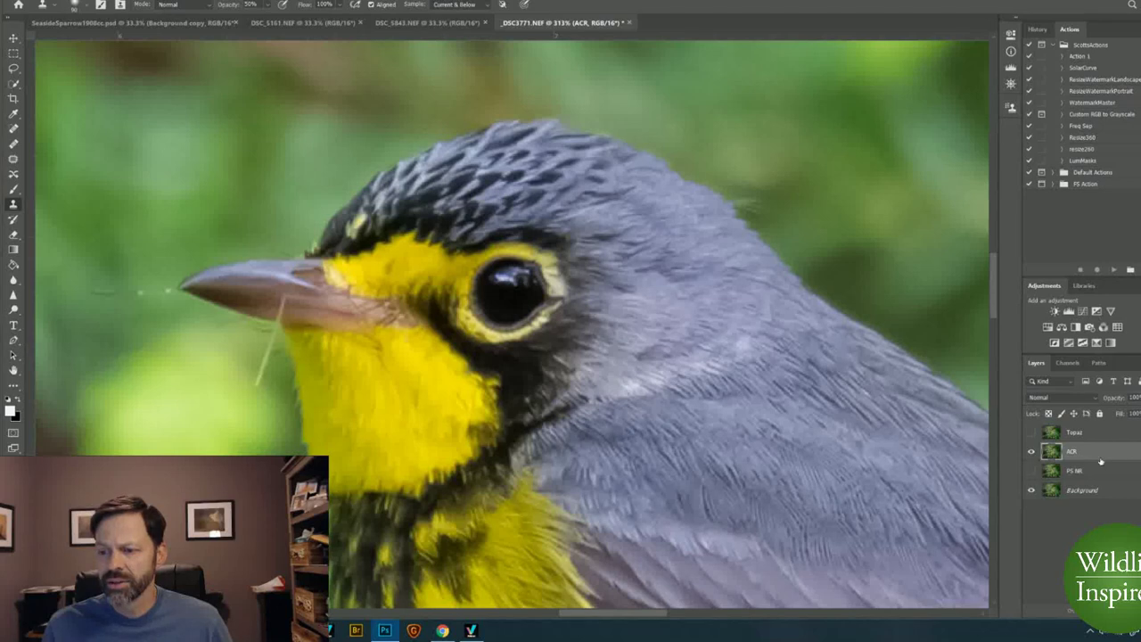
Add a white layer mask to the ACR layer, and switch visibility and selection to the Topaz layer.
left_click(1085, 609)
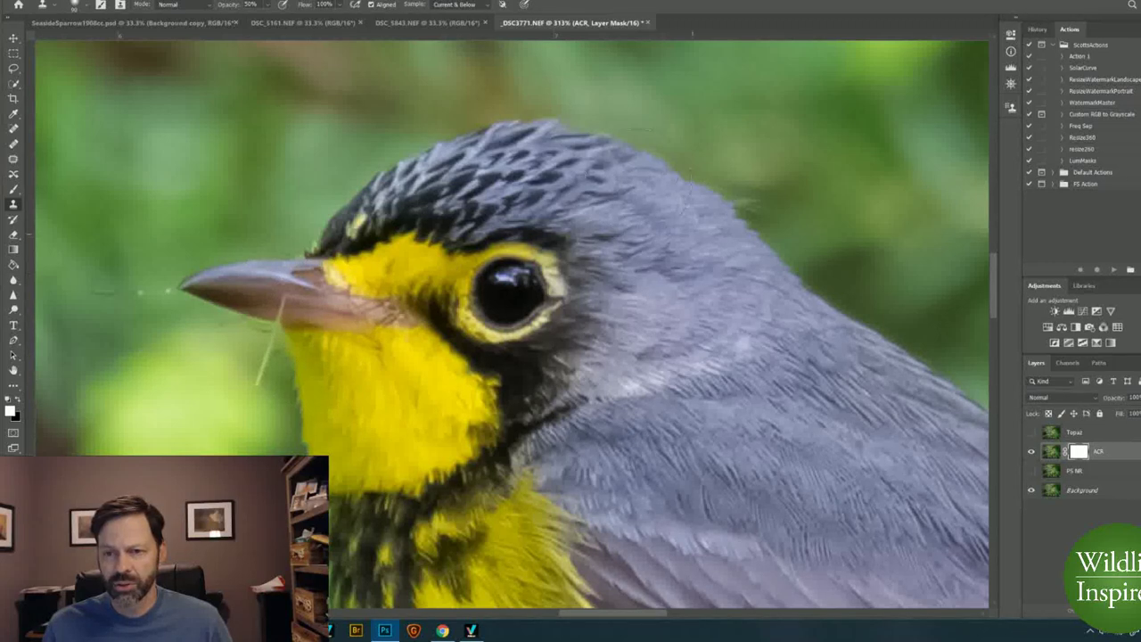
left_click(1032, 452)
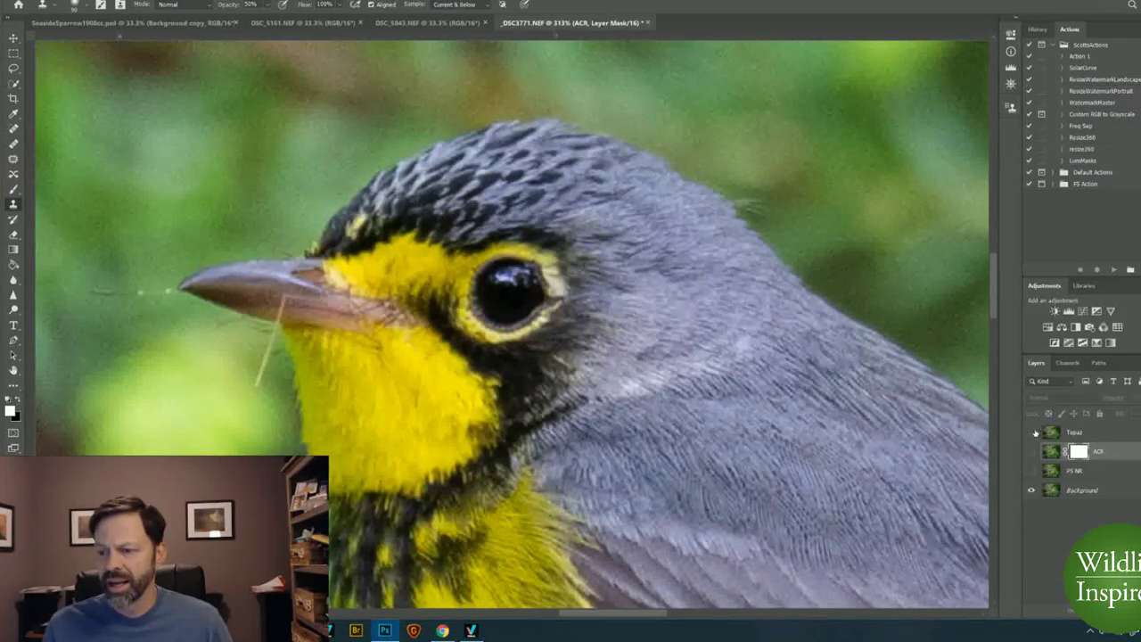
left_click(1076, 433)
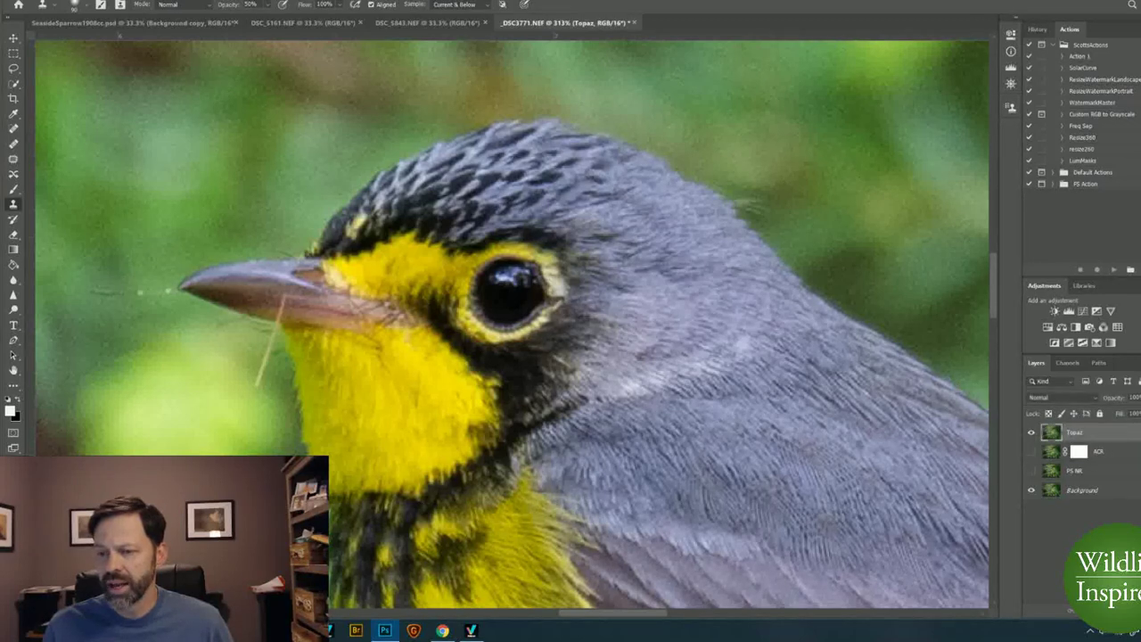
Open the Topaz DeNoise AI filter on the Topaz layer and decline the available updates.
left_click(176, 0)
mouse_move(151, 1)
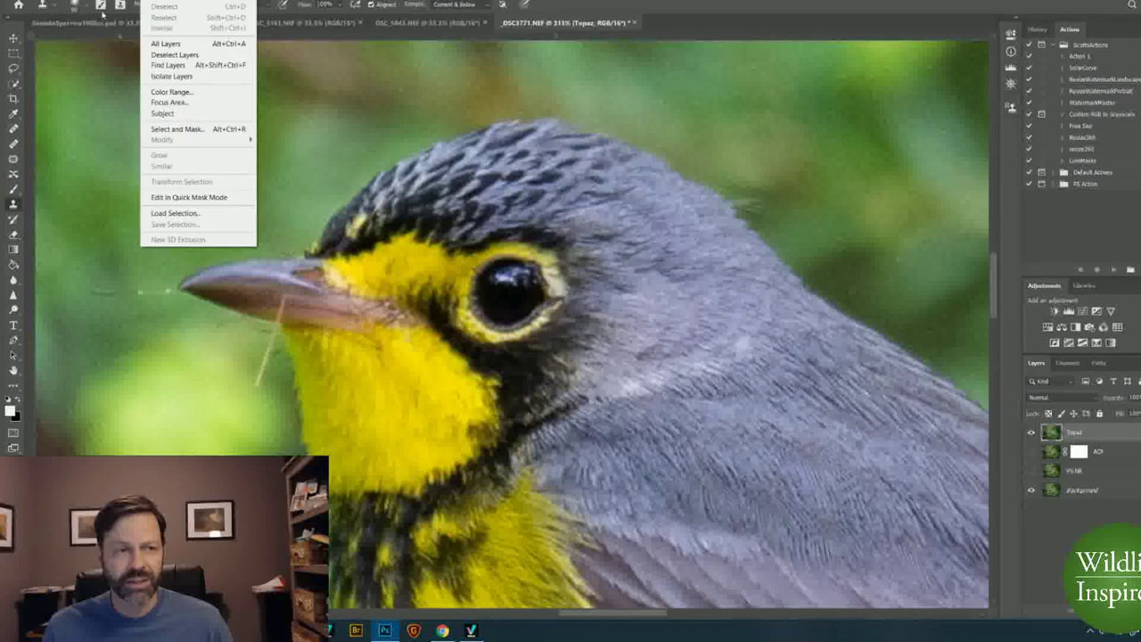
key("Right")
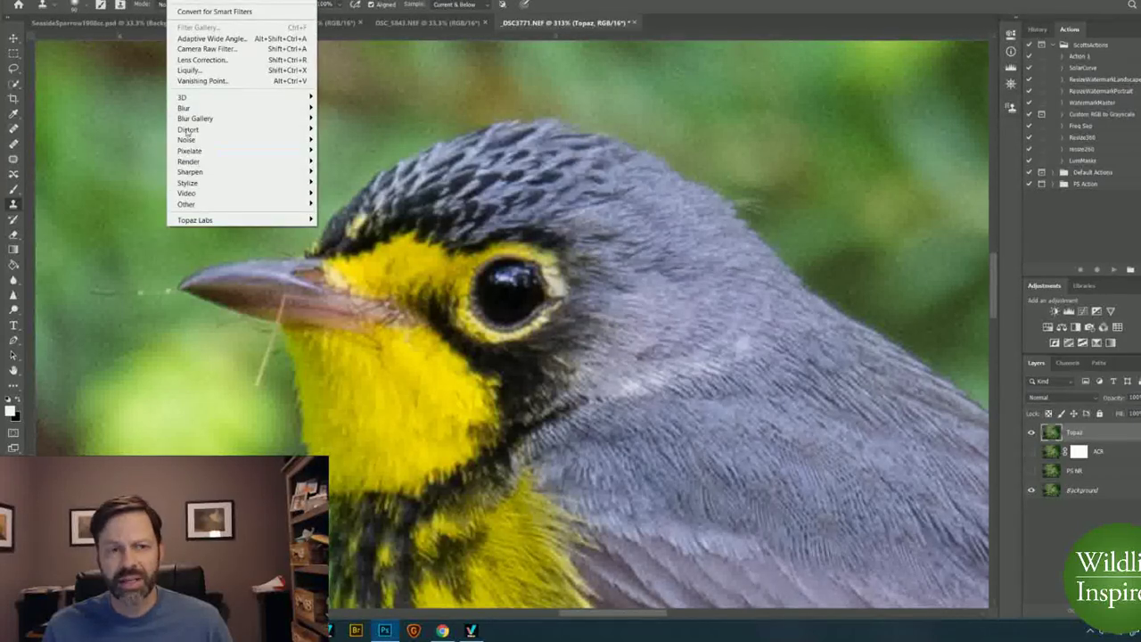
mouse_move(194, 222)
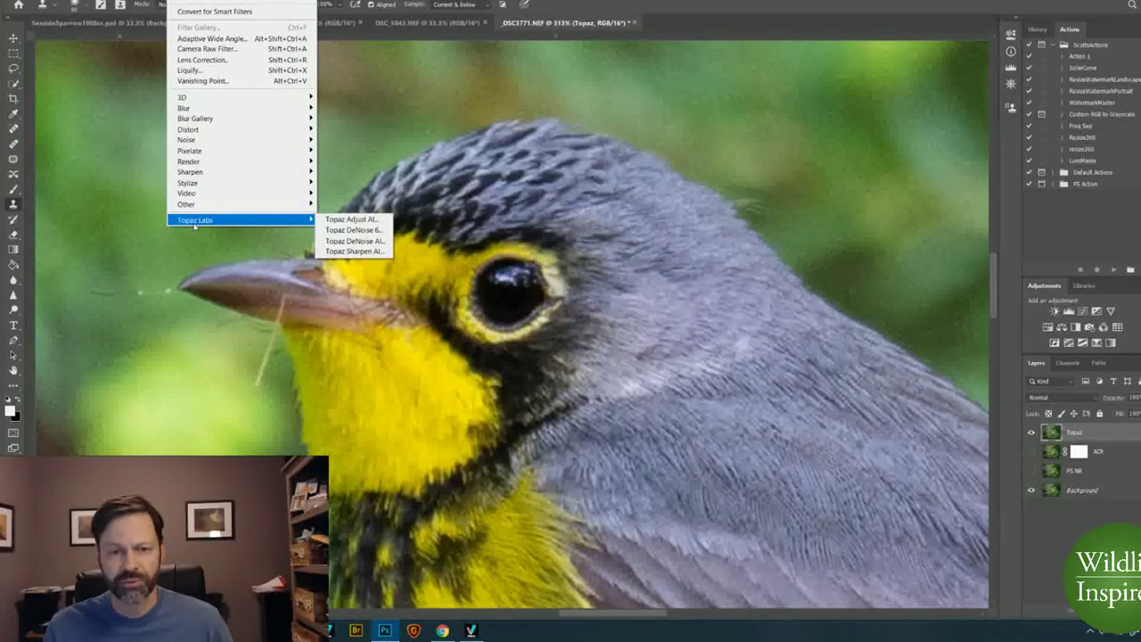
left_click(353, 240)
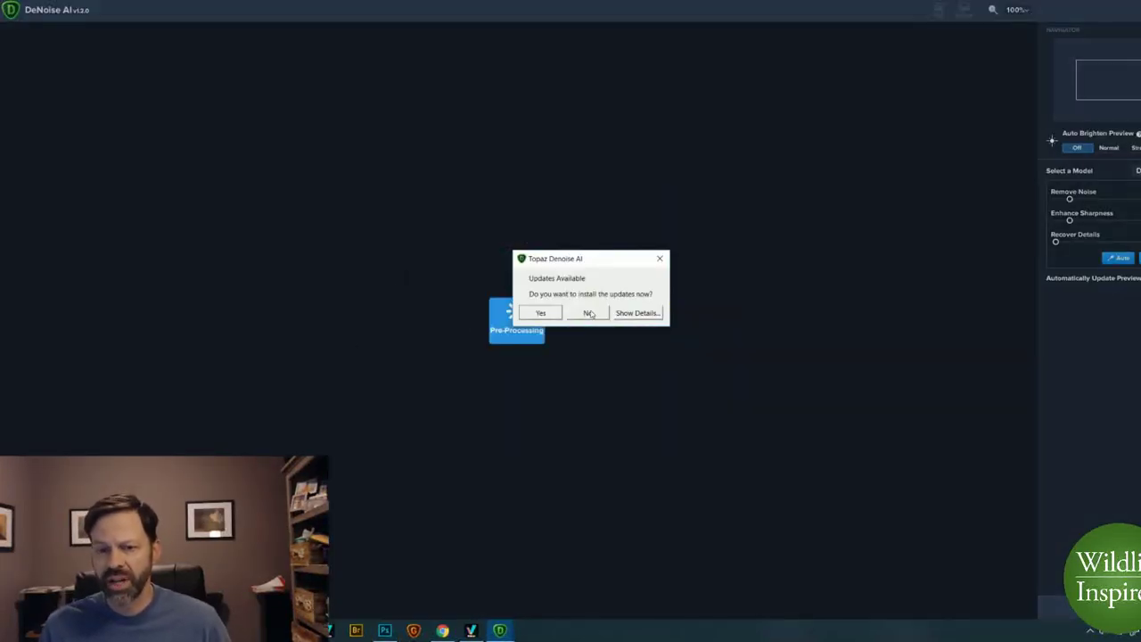
left_click(590, 313)
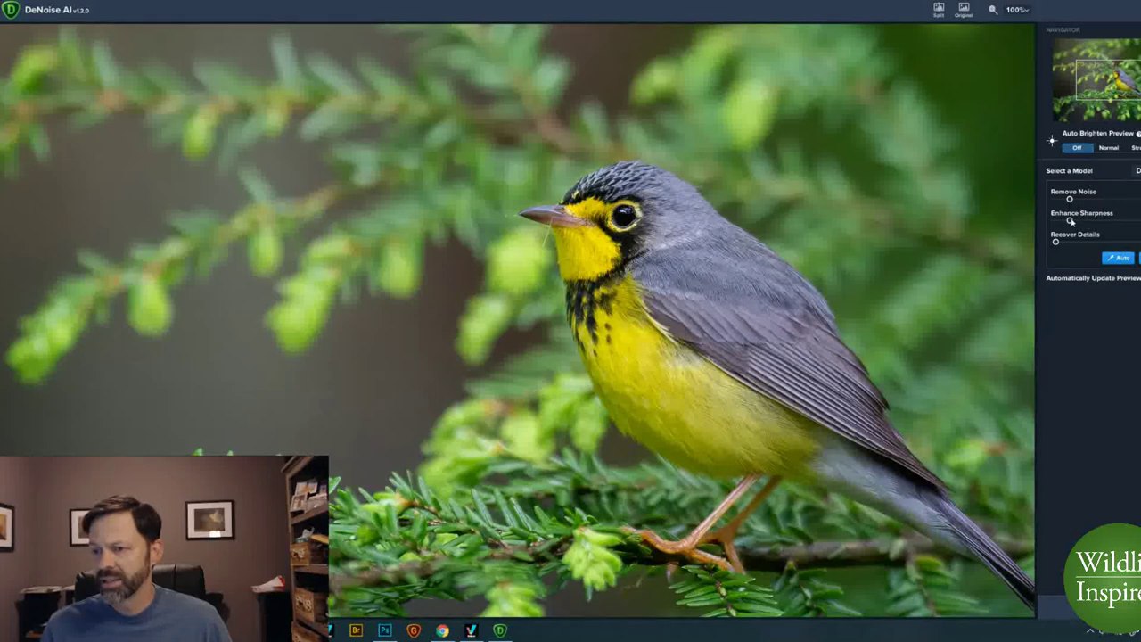
Increase Recover Details slightly and reduce Enhance Sharpness slightly while checking the preview of the green background.
left_click_drag(827, 146, 493, 374)
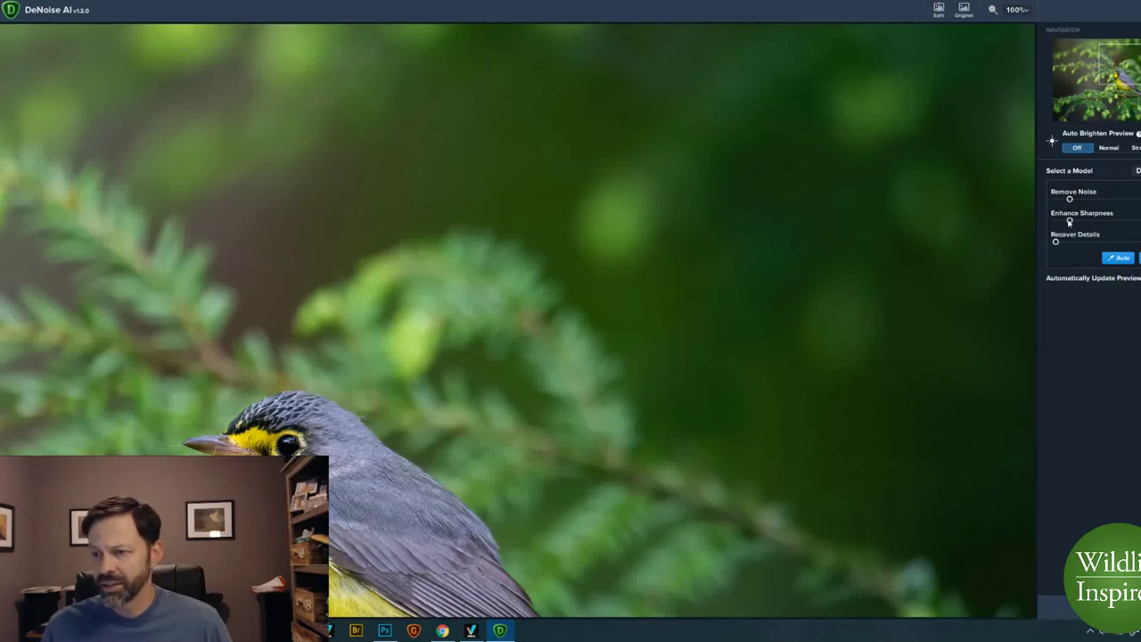
left_click_drag(1056, 243, 1059, 243)
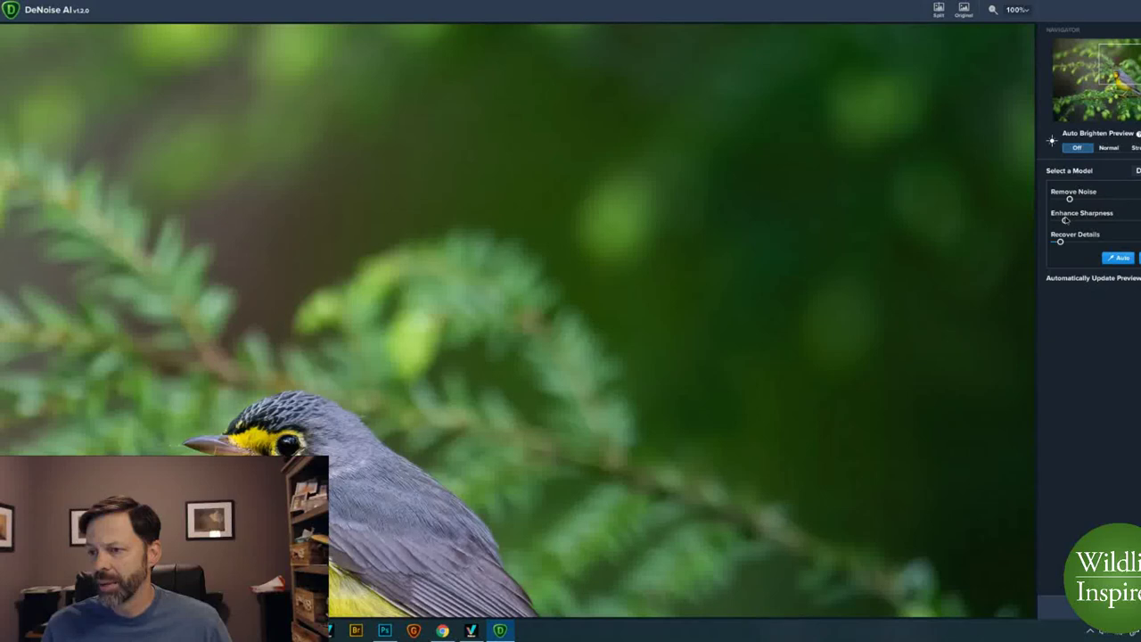
left_click(1065, 219)
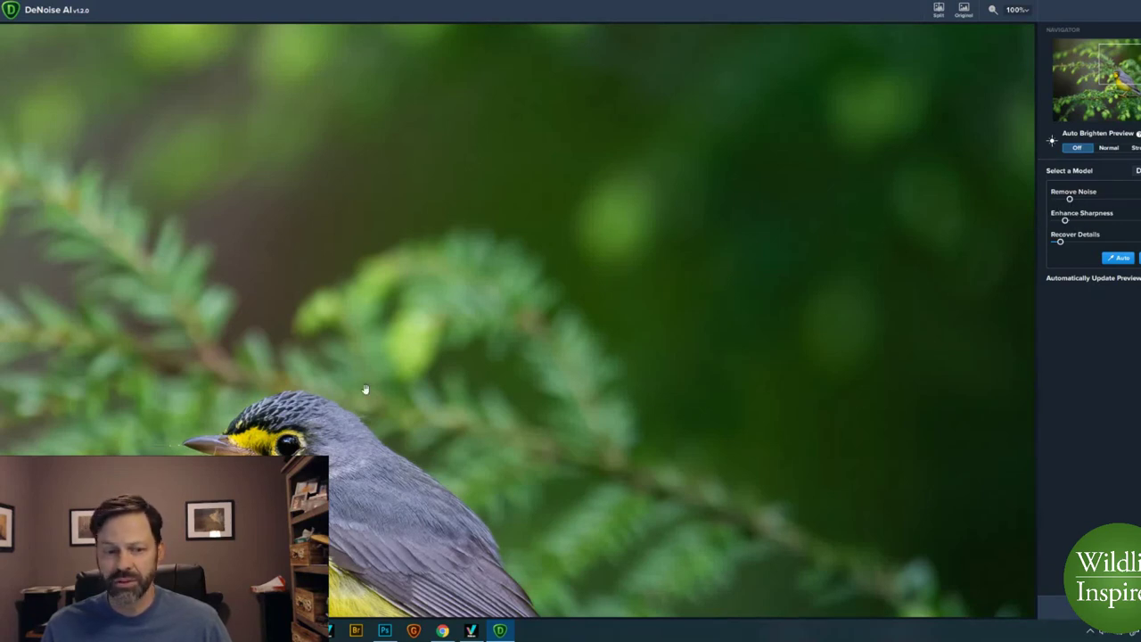
Check the denoised background and the bird's head at 400%, and apply the DeNoise AI result to the Topaz layer.
left_click(1016, 10)
left_click(1034, 37)
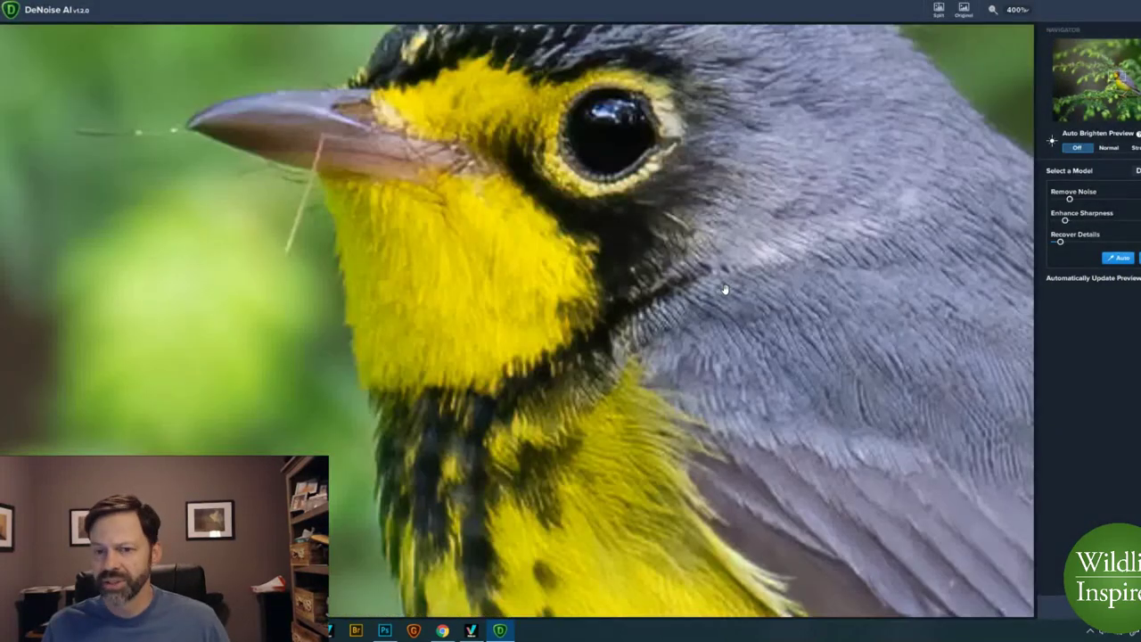
left_click_drag(818, 185, 36, 580)
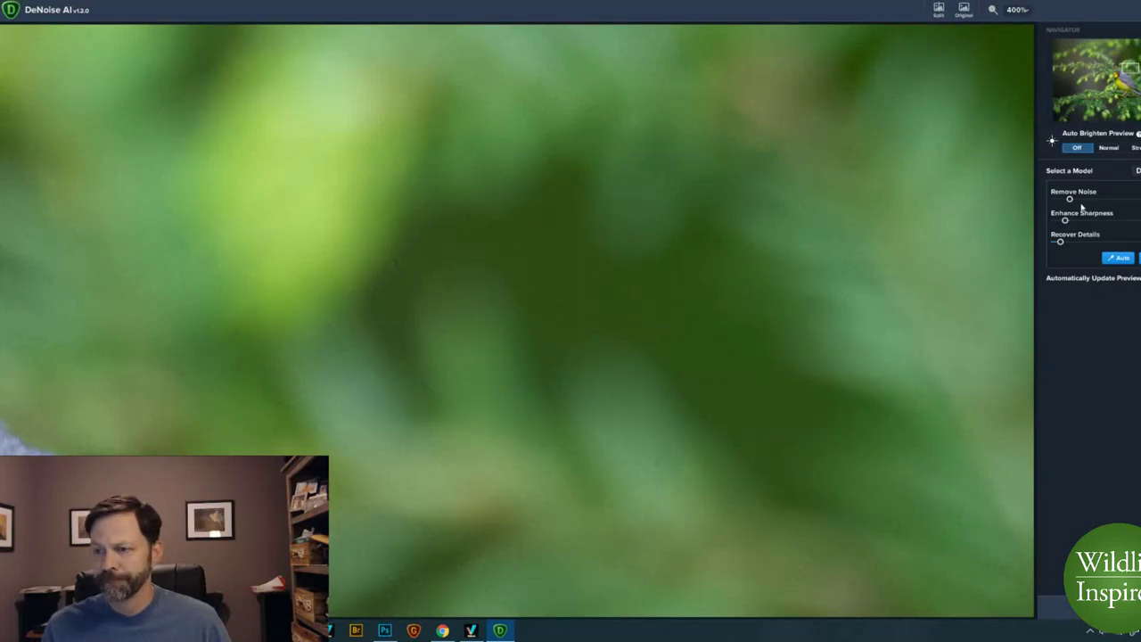
left_click_drag(252, 400, 881, 179)
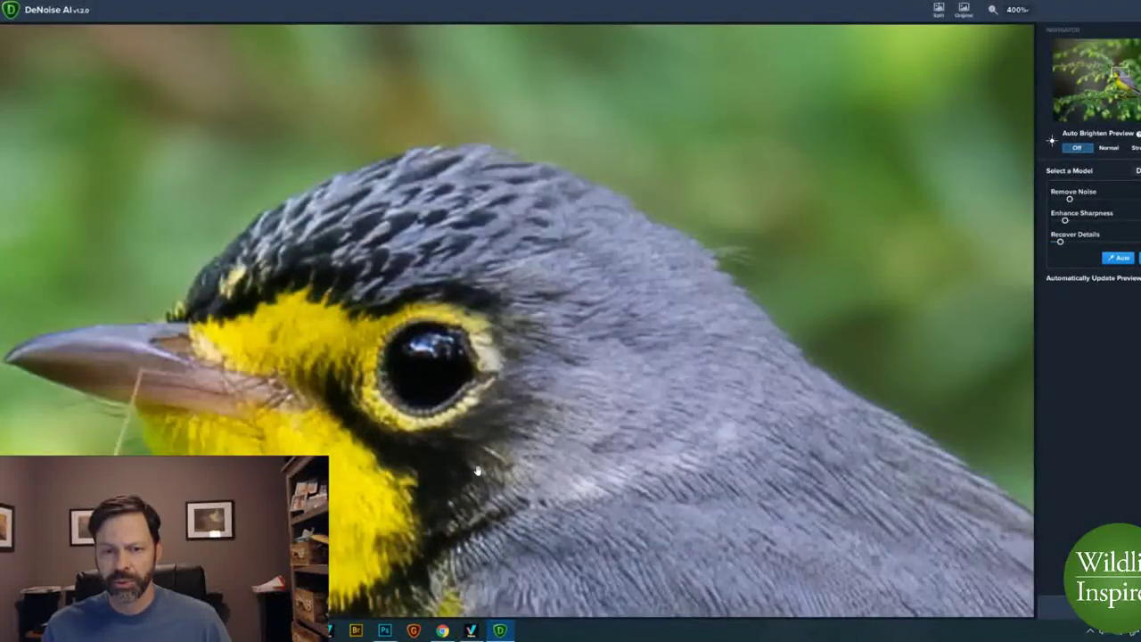
left_click_drag(525, 429, 663, 279)
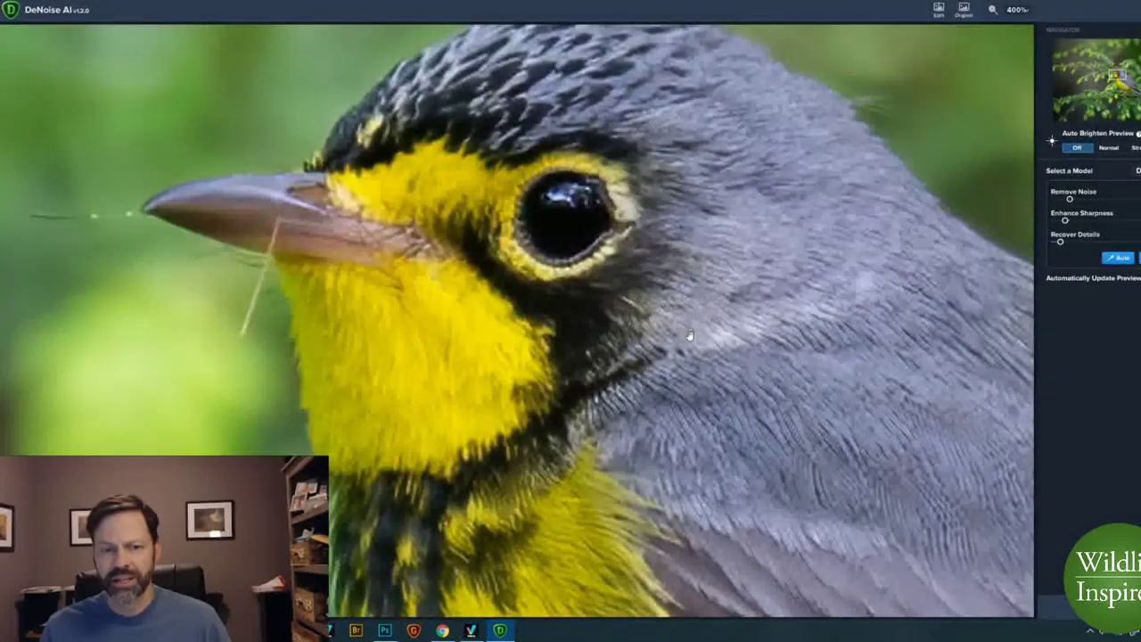
left_click(776, 245)
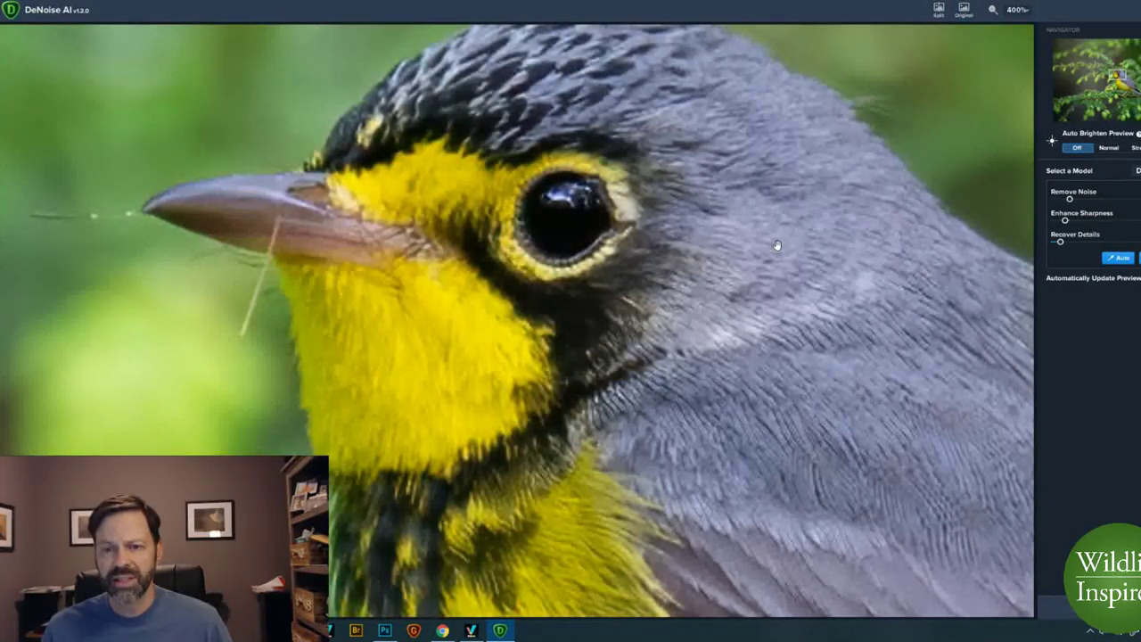
left_click_drag(776, 245, 777, 246)
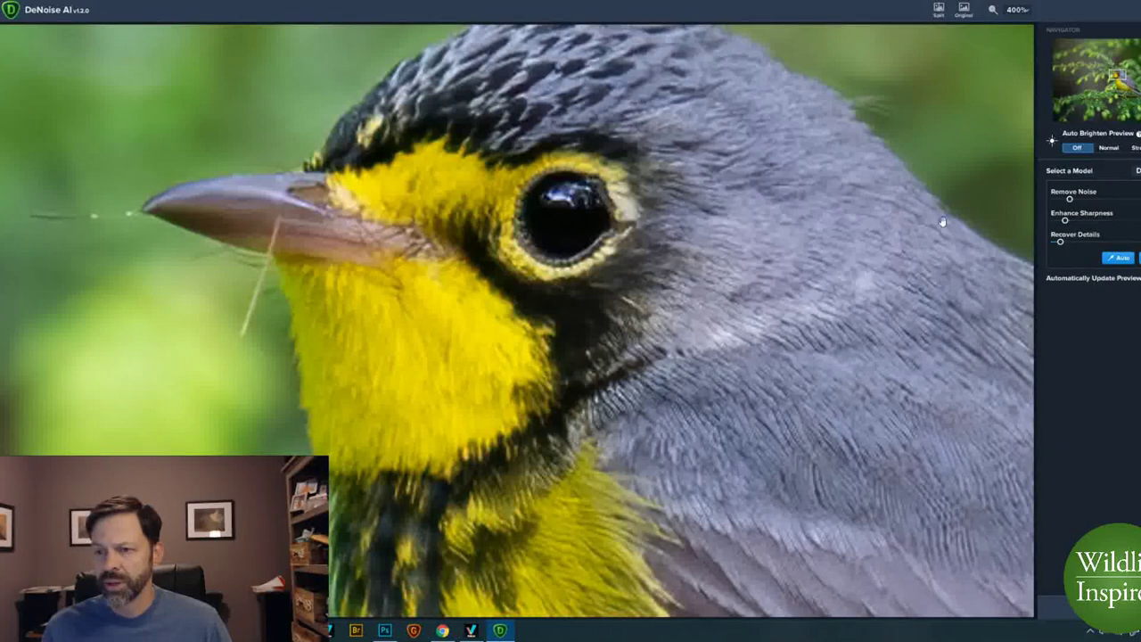
left_click_drag(647, 277, 647, 277)
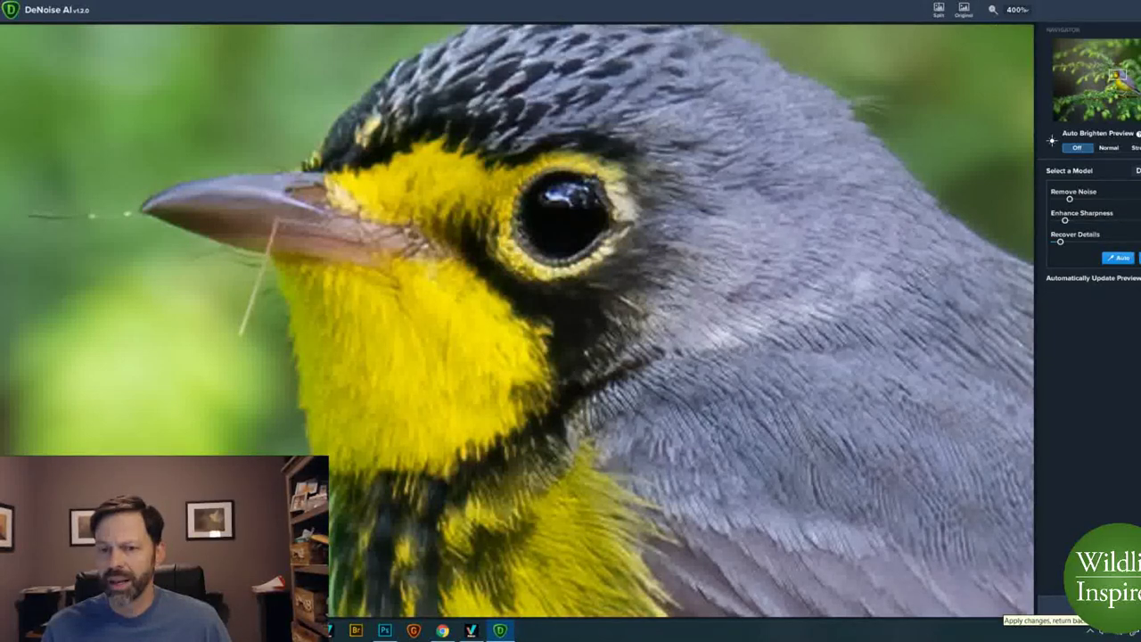
left_click(1084, 604)
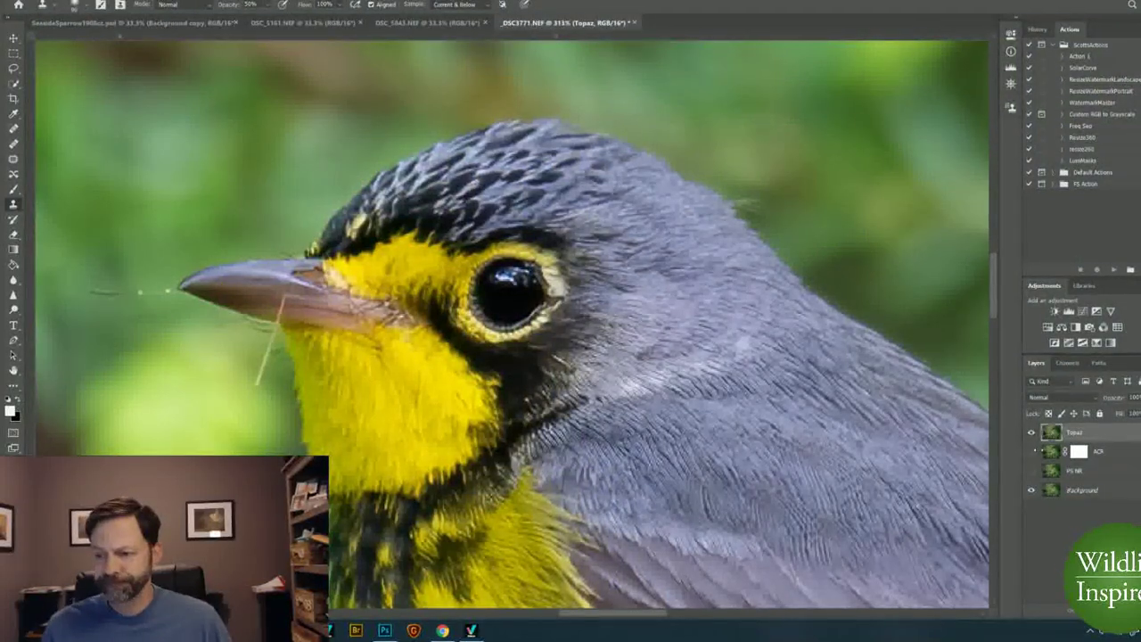
Compare the bird's head up close by showing the ACR, PS NR and Topaz layers one at a time over the background.
left_click_drag(1032, 434, 1032, 451)
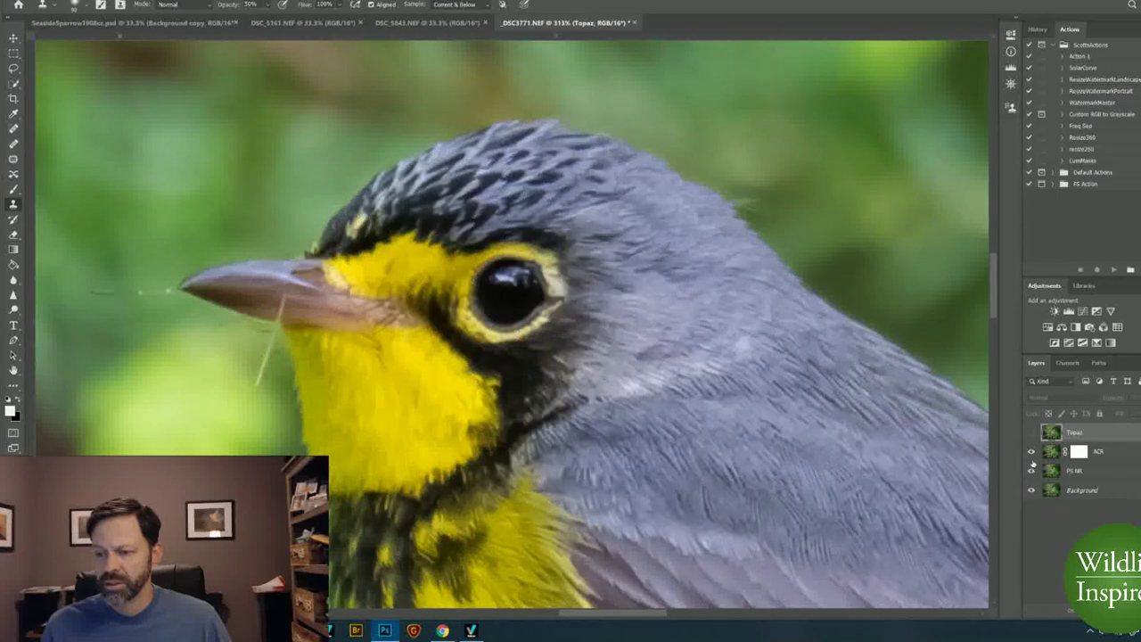
scroll(268, 287, "up", 2)
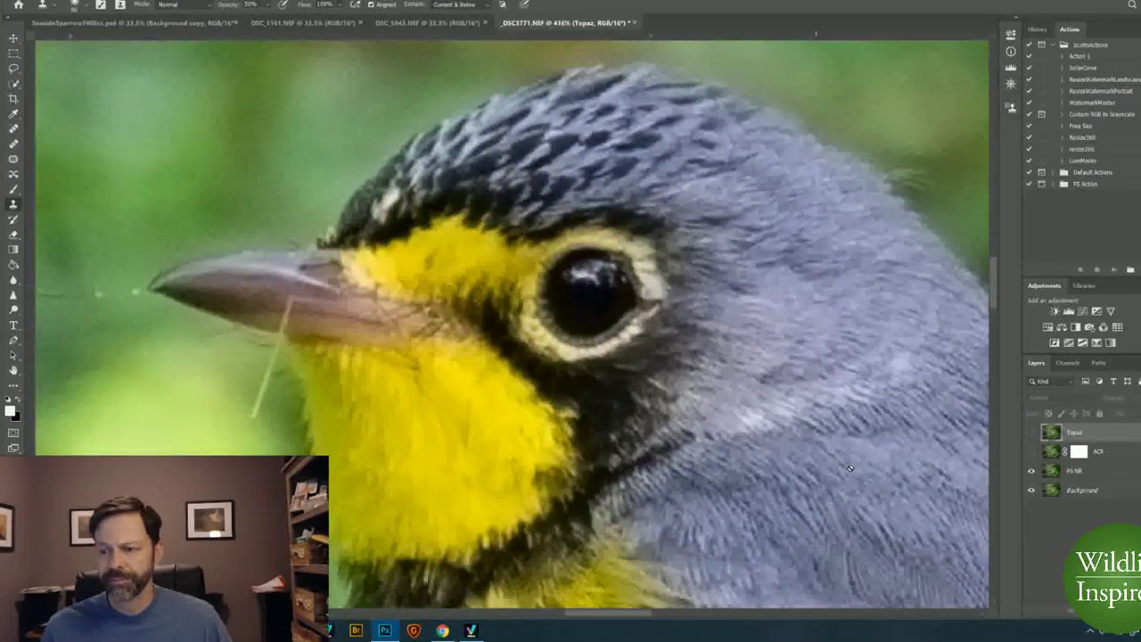
left_click(1032, 471)
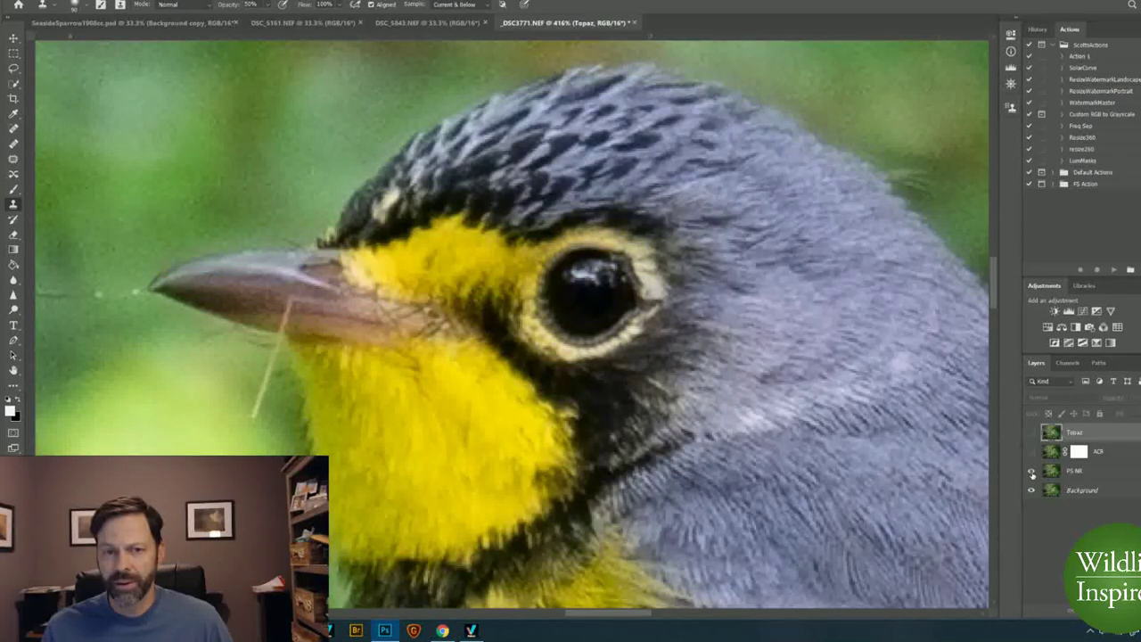
left_click(1032, 472)
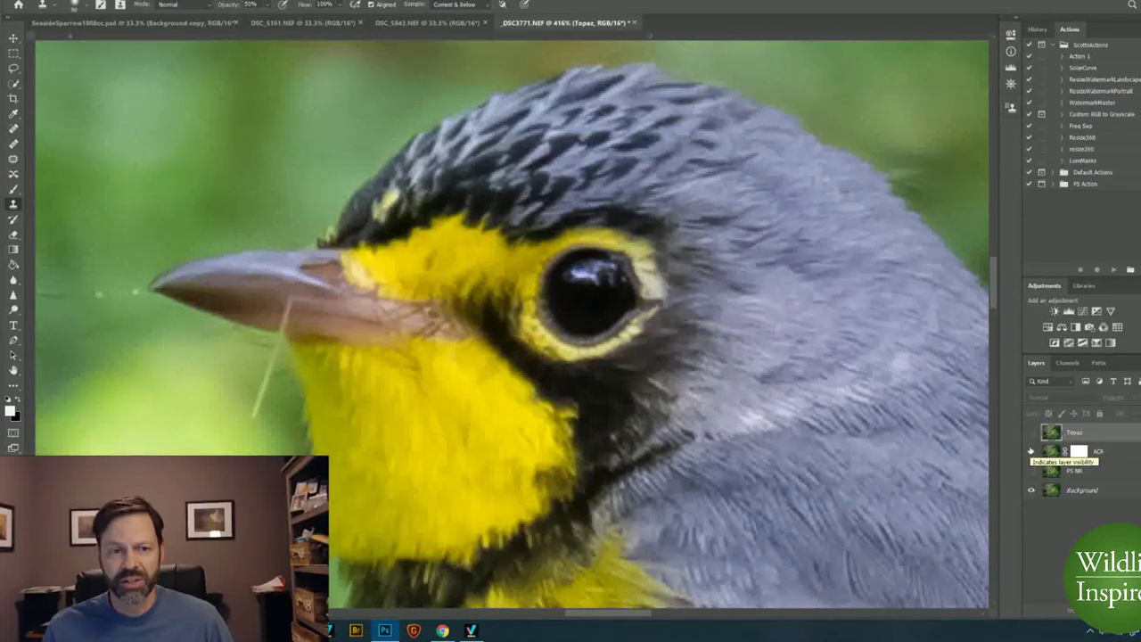
left_click(1031, 451)
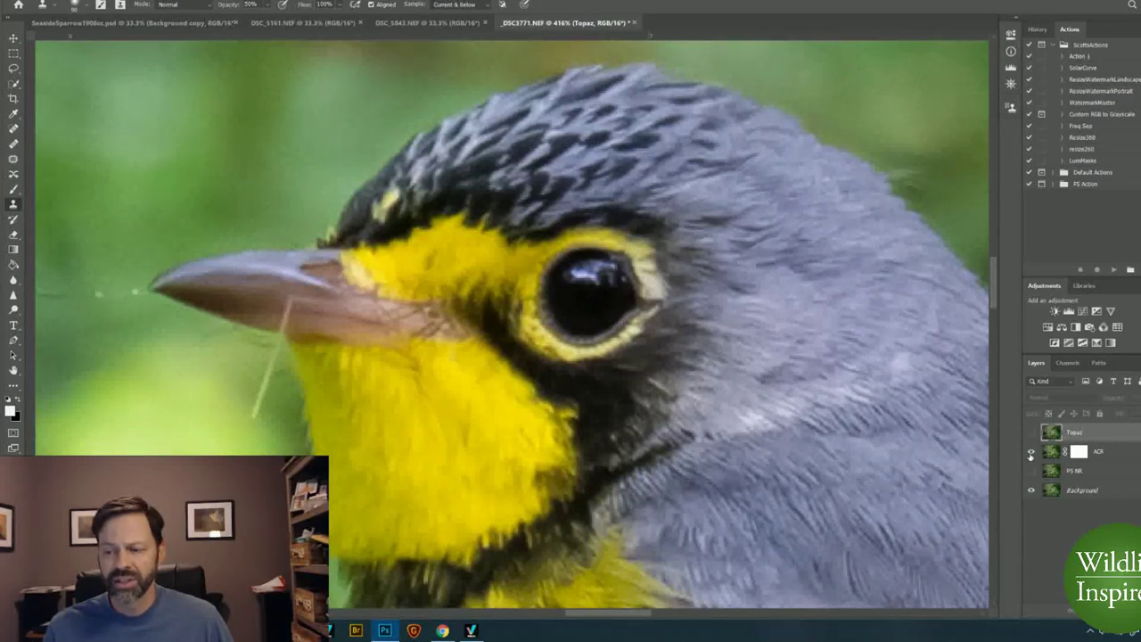
left_click(1030, 433)
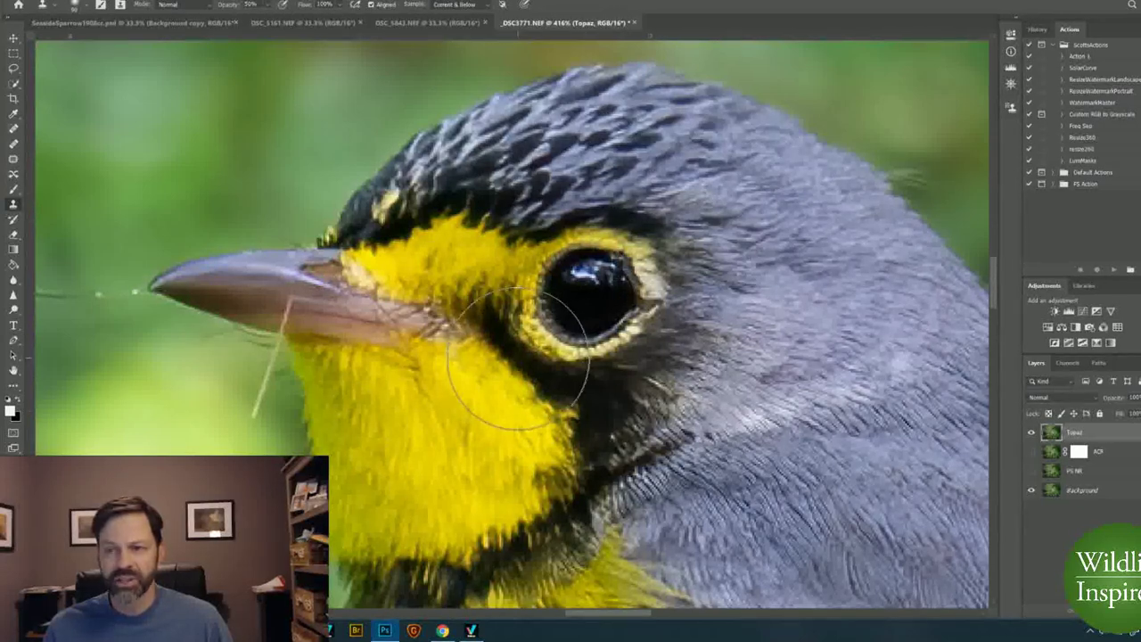
Examine the Topaz result up close on the bird's beak, face, crown feathers and the surrounding green background.
scroll(268, 330, "down", 1)
scroll(256, 330, "up", 3)
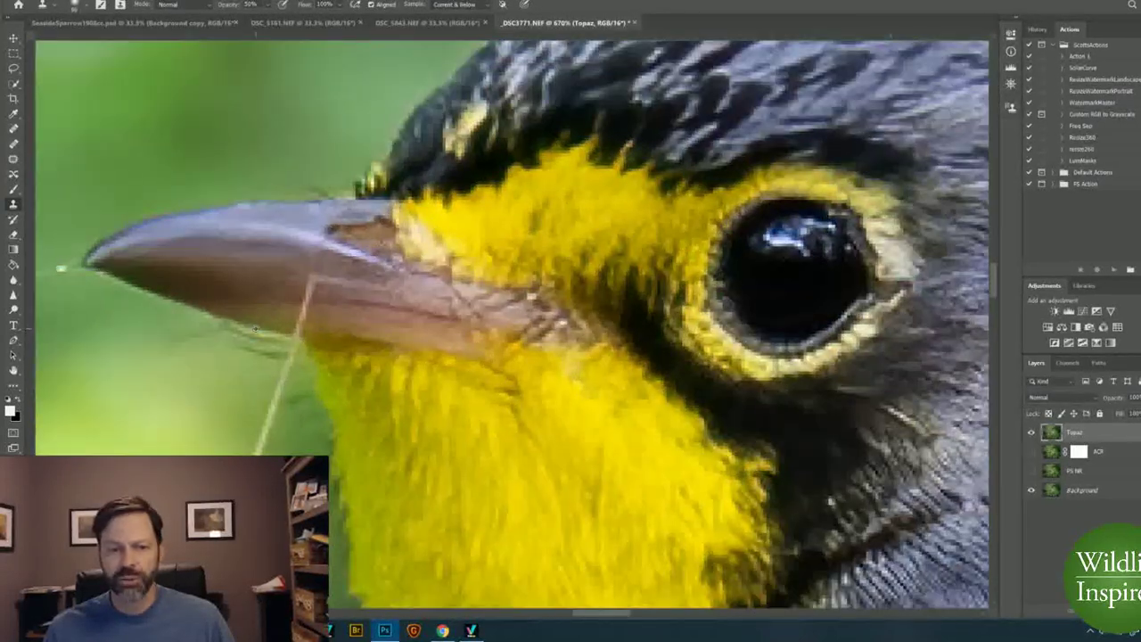
scroll(256, 330, "down", 4)
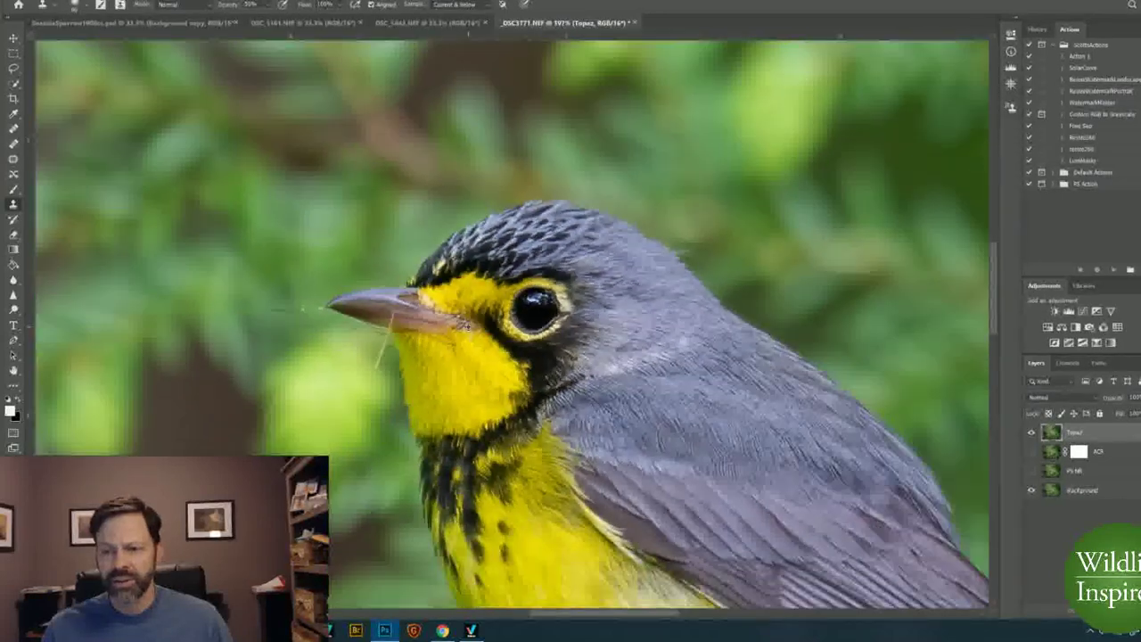
scroll(466, 326, "up", 4)
left_click_drag(726, 232, 418, 392)
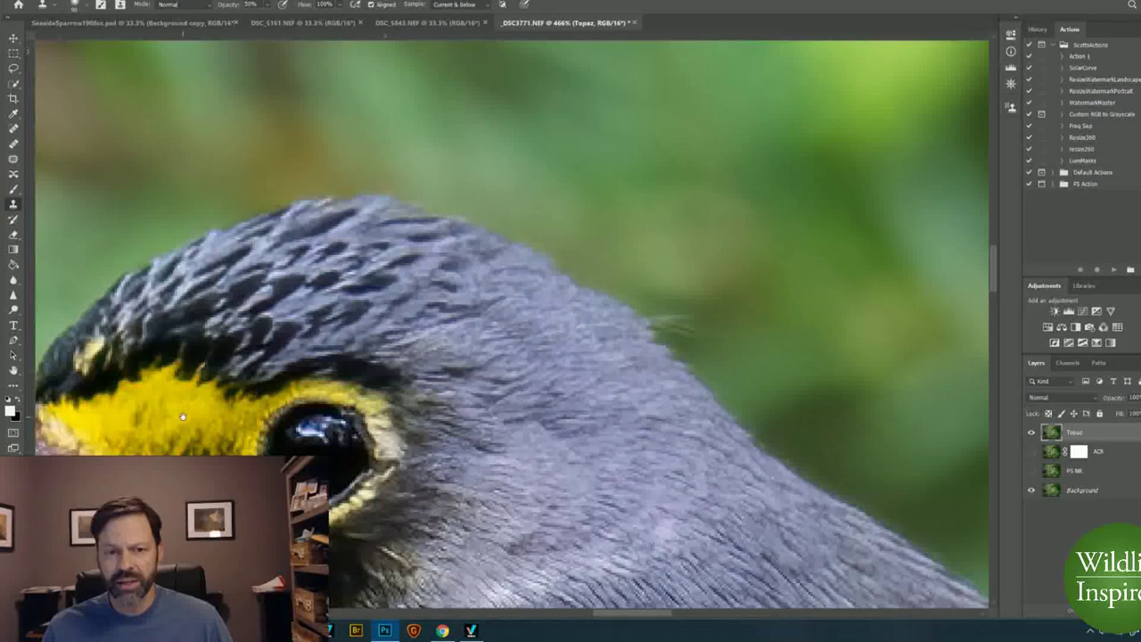
left_click_drag(187, 414, 697, 210)
scroll(369, 261, "up", 5)
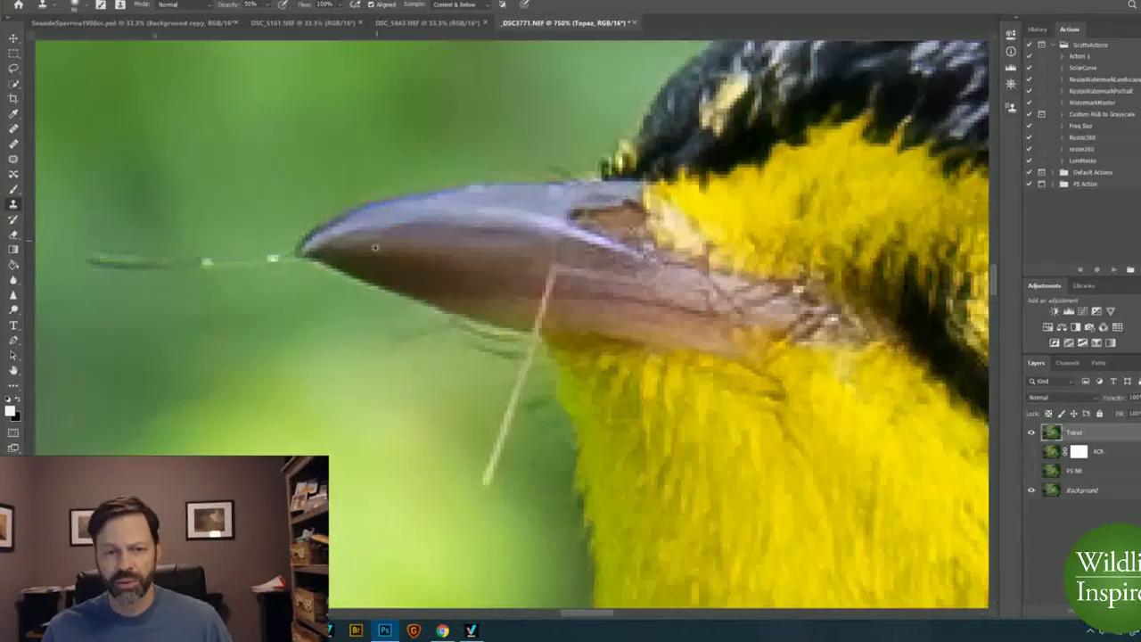
scroll(403, 290, "down", 2)
left_click_drag(459, 297, 111, 403)
scroll(300, 429, "down", 10)
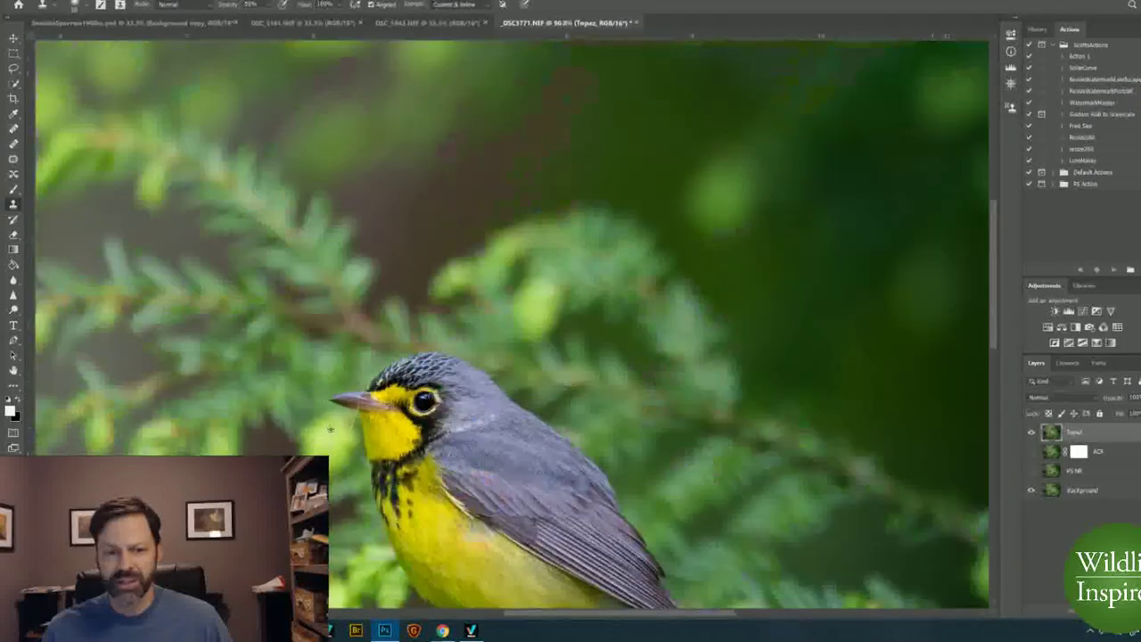
Examine the Topaz result in the smooth dark background and along the needles of the lower branch.
scroll(300, 429, "up", 4)
scroll(300, 429, "down", 3)
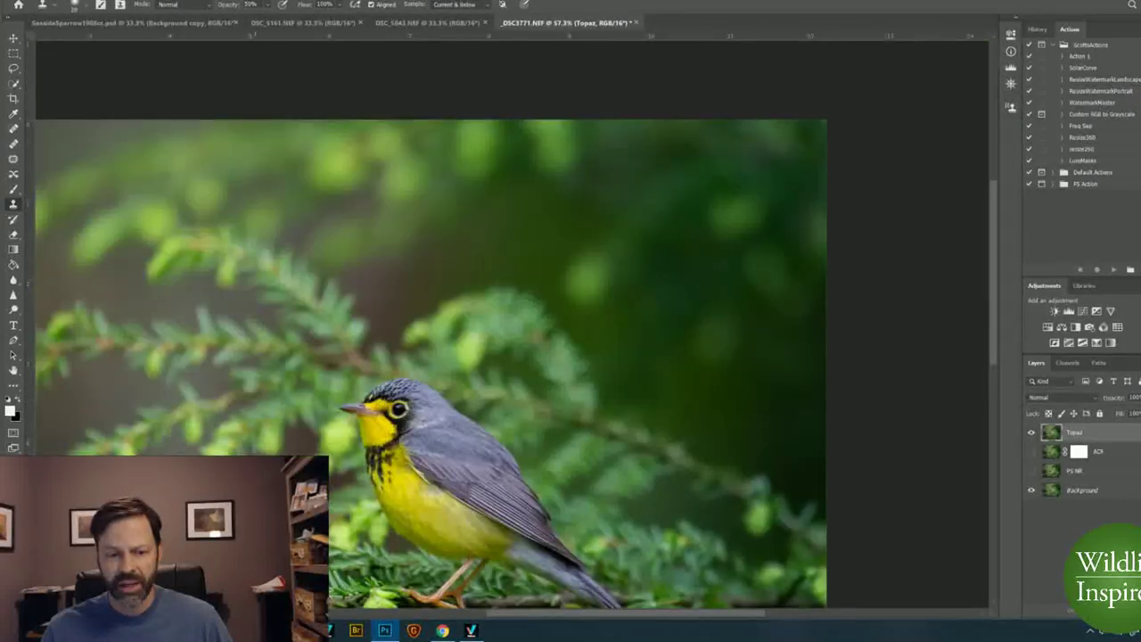
scroll(187, 562, "up", 10)
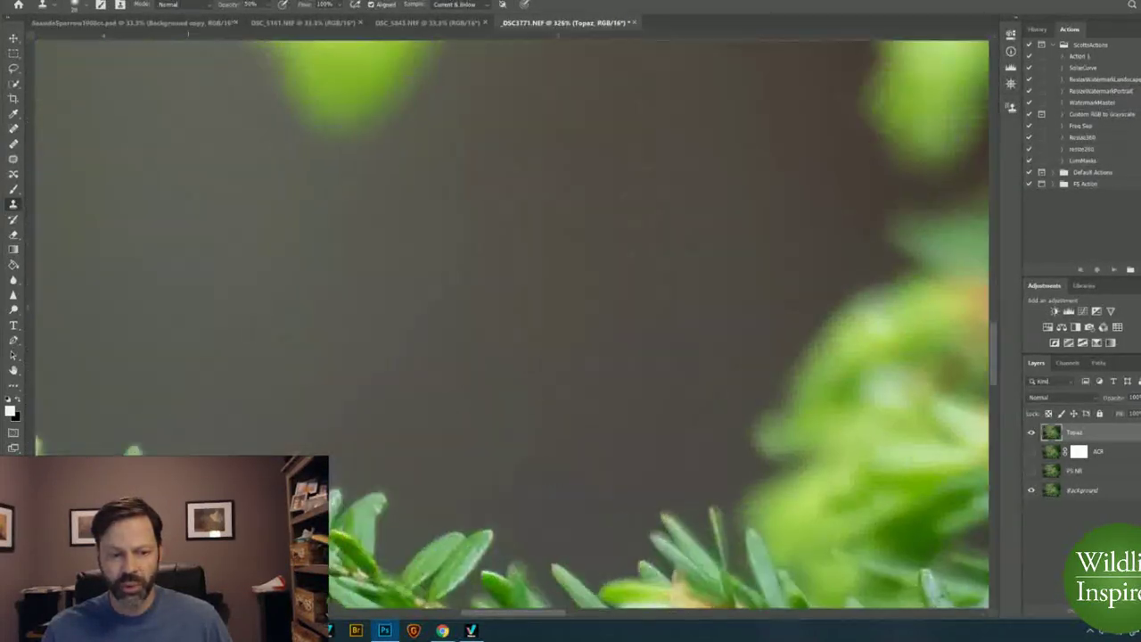
scroll(668, 409, "down", 8)
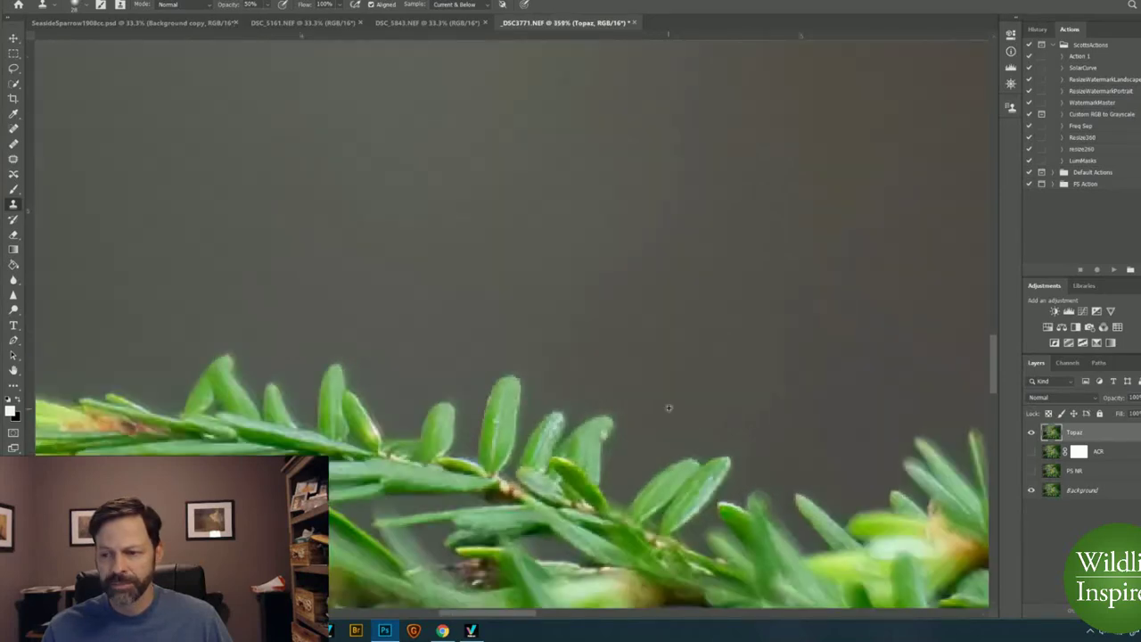
scroll(876, 393, "down", 3)
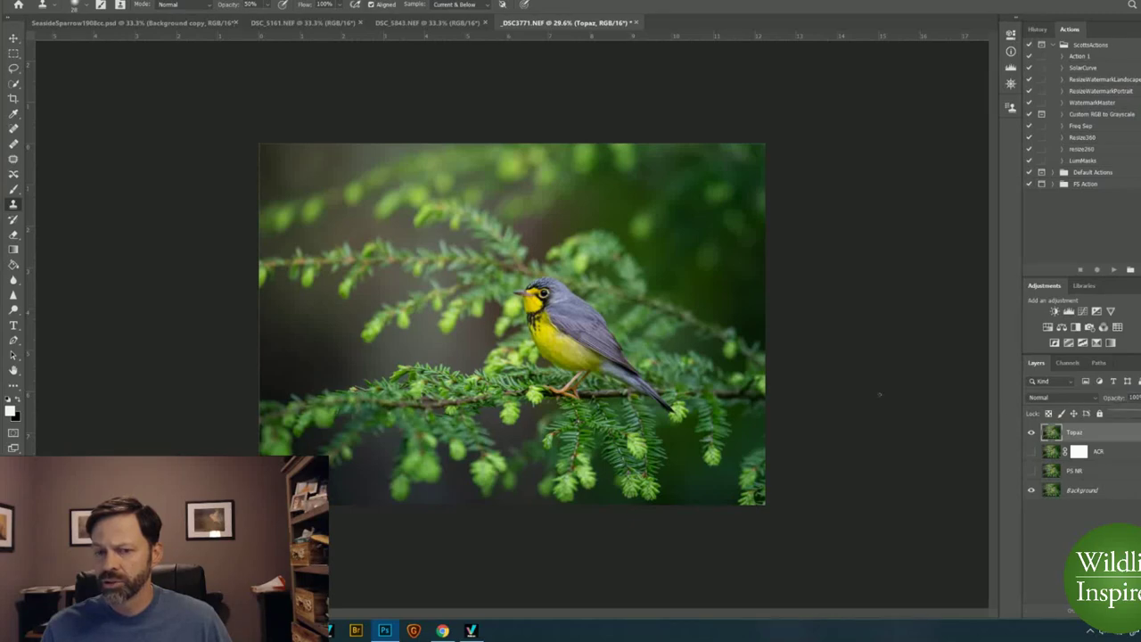
Lower the Topaz layer's opacity to 79% while viewing the bird's head.
scroll(535, 288, "up", 10)
scroll(579, 246, "up", 3)
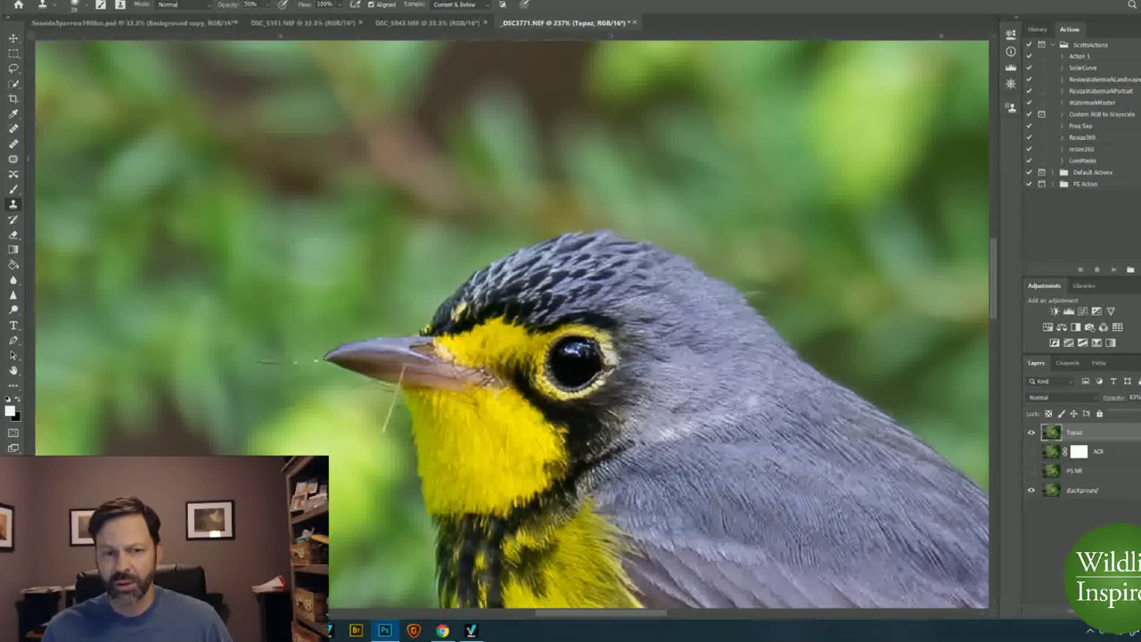
left_click_drag(1140, 413, 1124, 413)
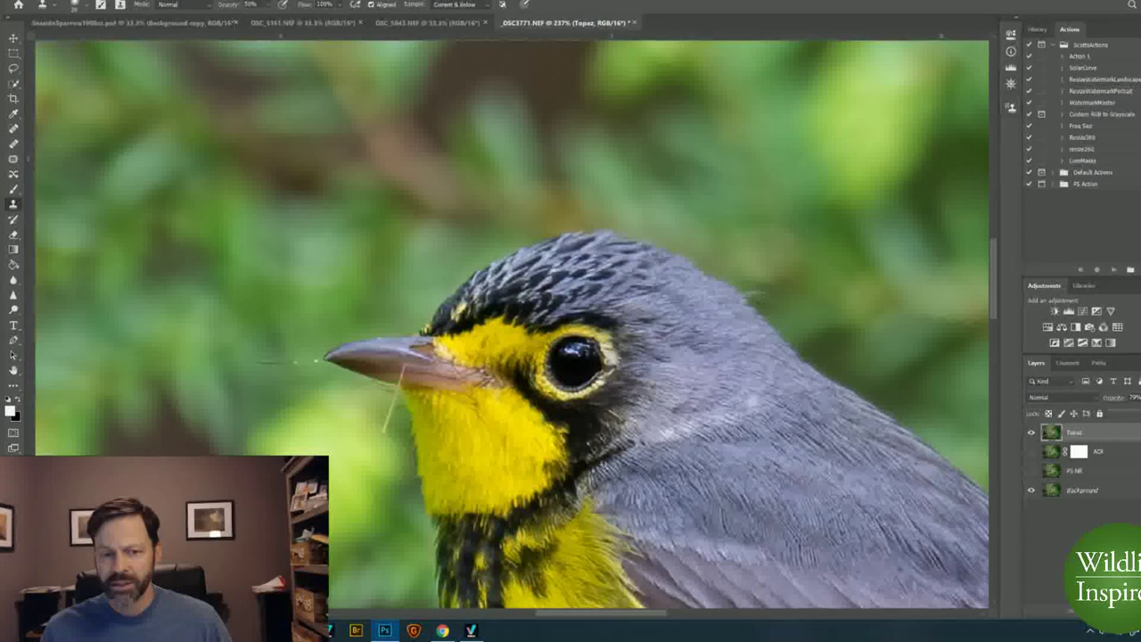
scroll(334, 379, "down", 1)
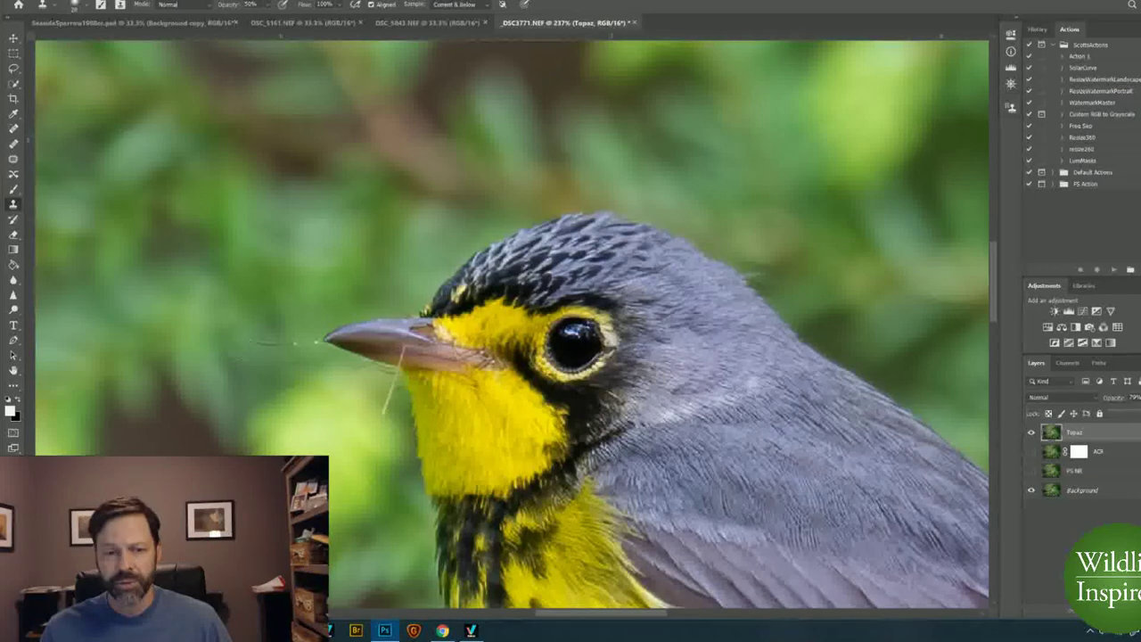
Compare the beak's upper edge at pixel level with the Topaz layer hidden and shown.
scroll(321, 340, "up", 8)
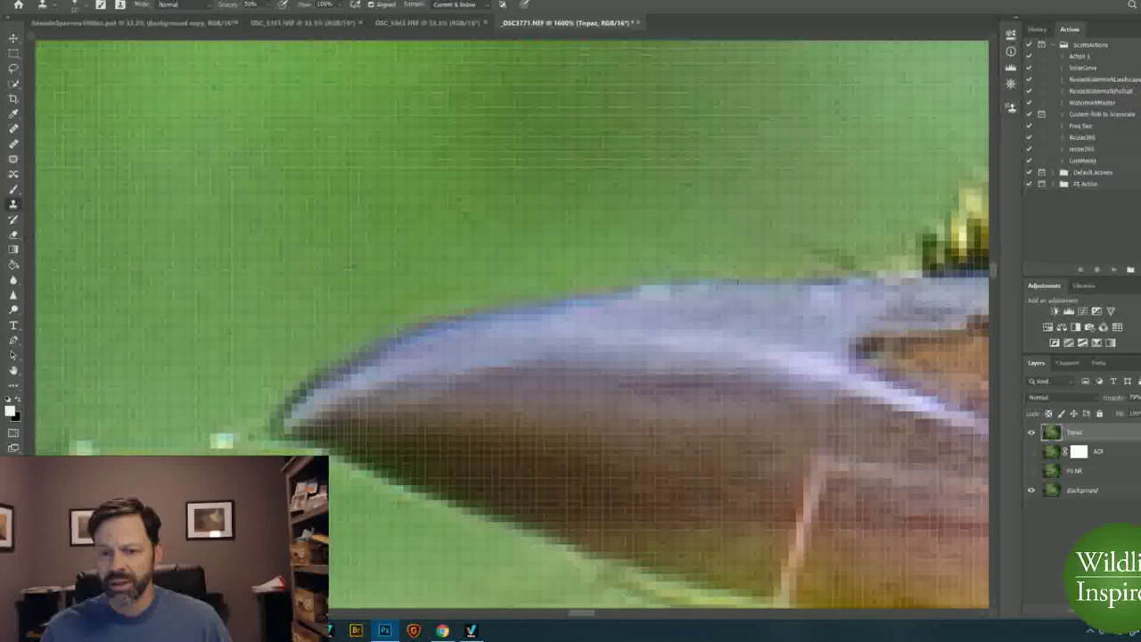
scroll(703, 312, "down", 5)
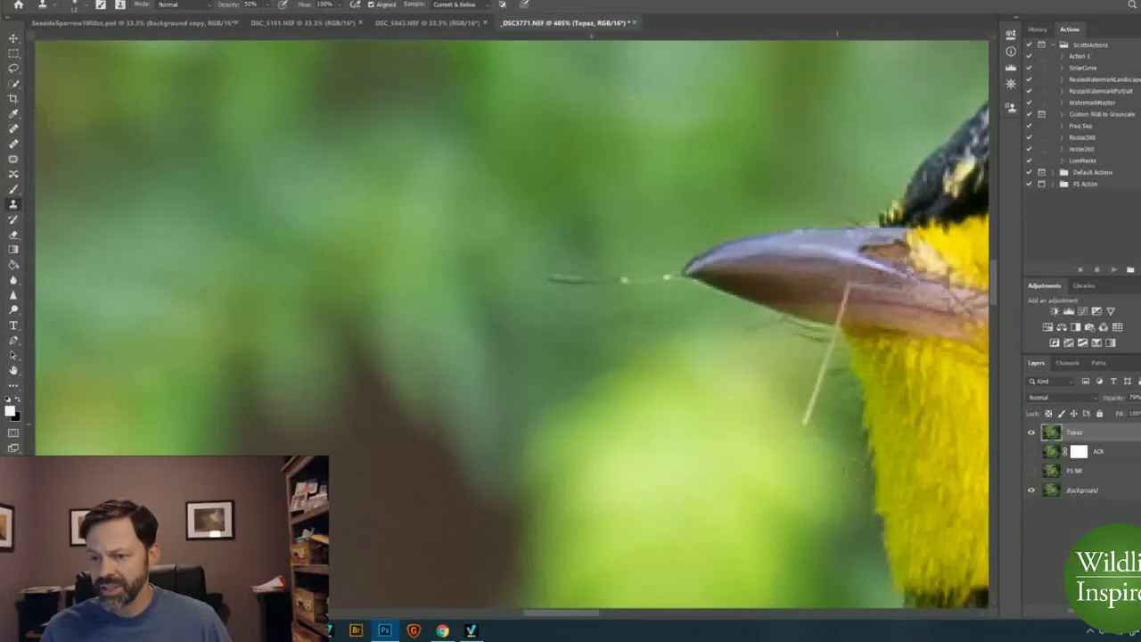
scroll(851, 463, "down", 6)
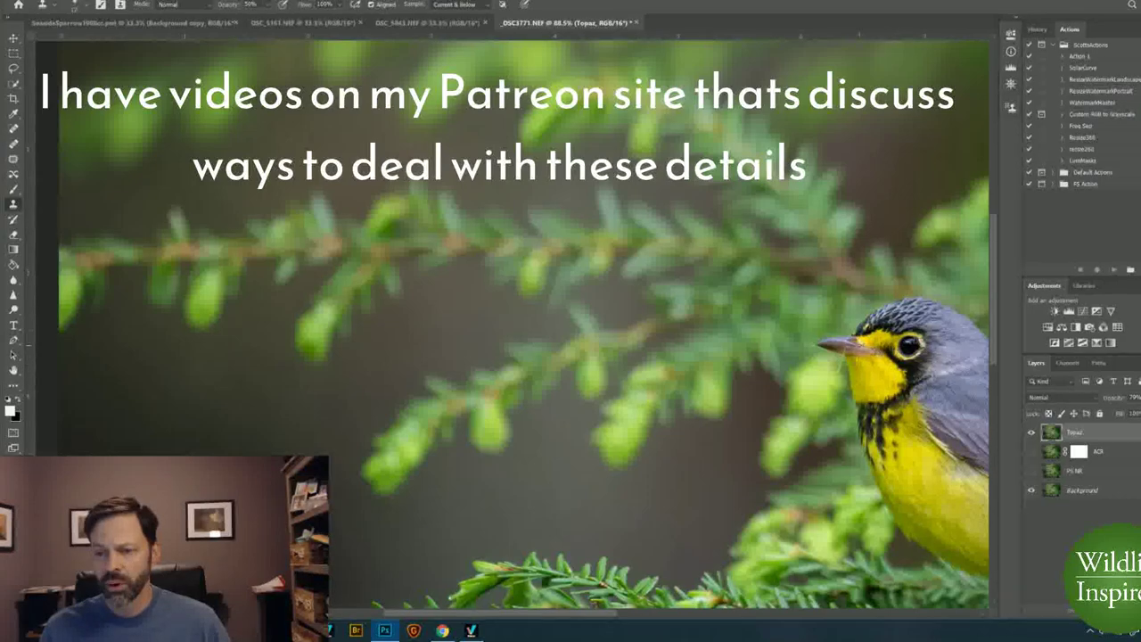
scroll(859, 339, "up", 2)
scroll(856, 337, "up", 8)
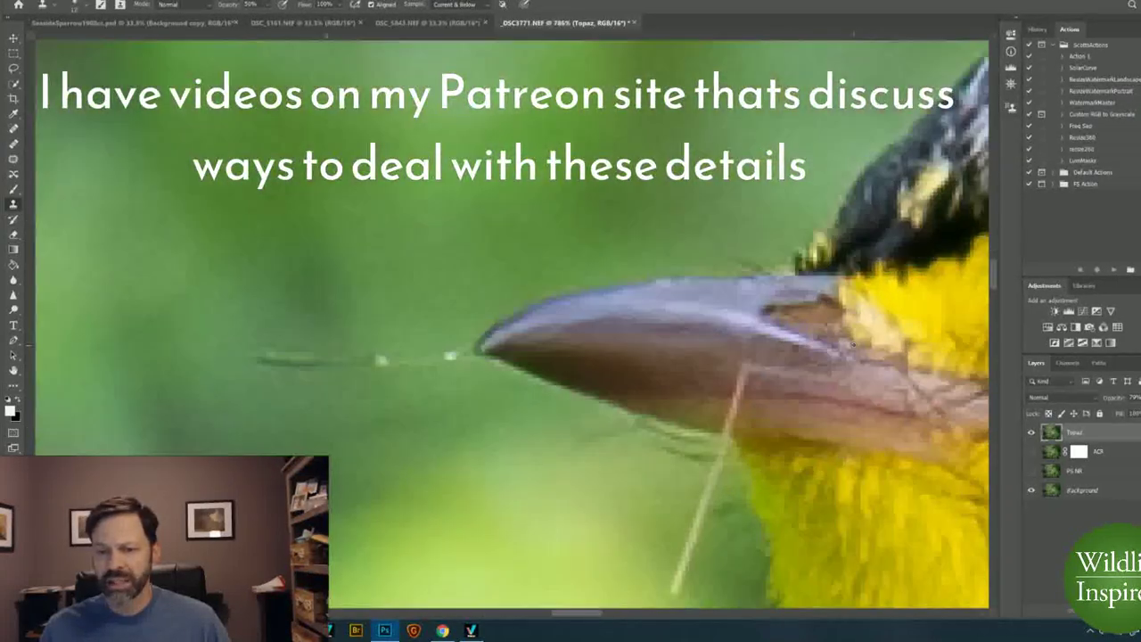
scroll(659, 355, "down", 2)
scroll(485, 289, "up", 3)
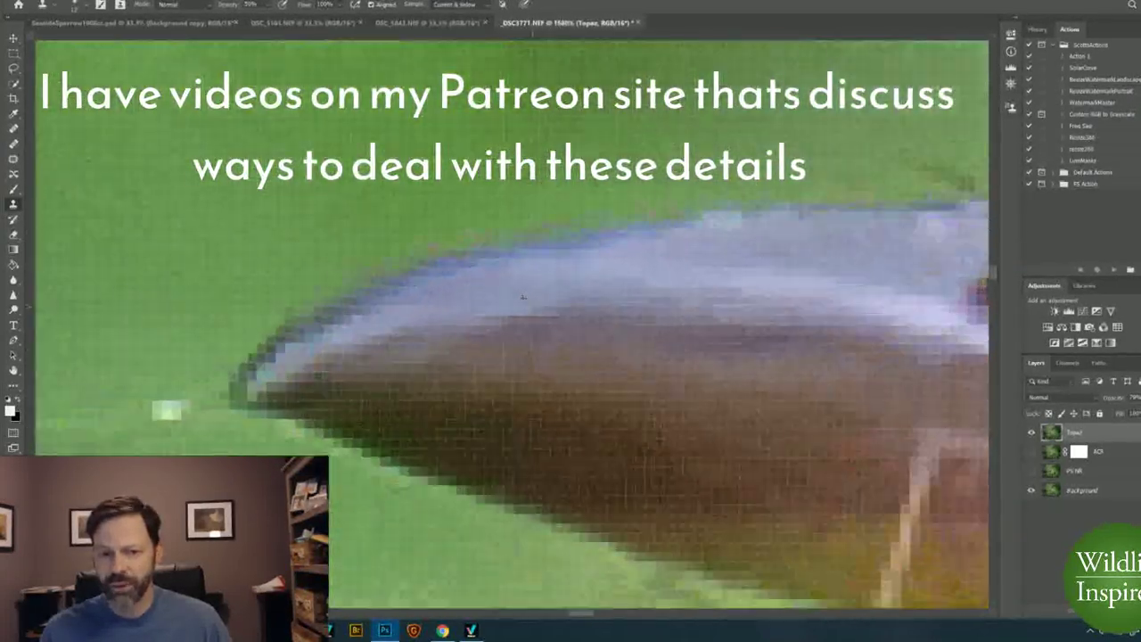
left_click_drag(499, 287, 463, 292)
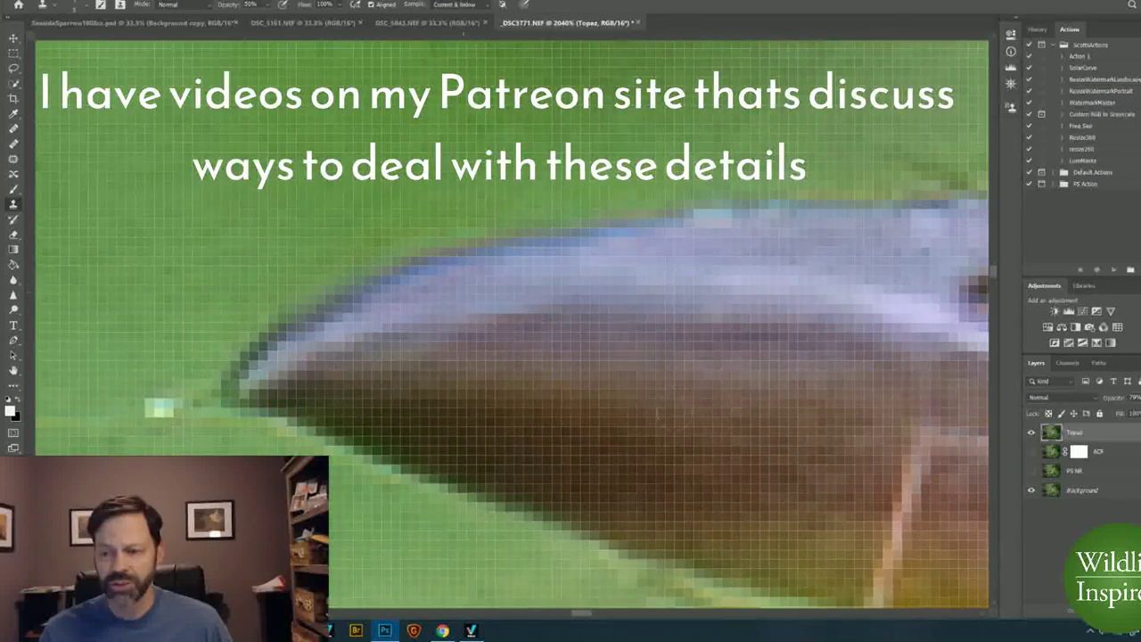
left_click(1031, 433)
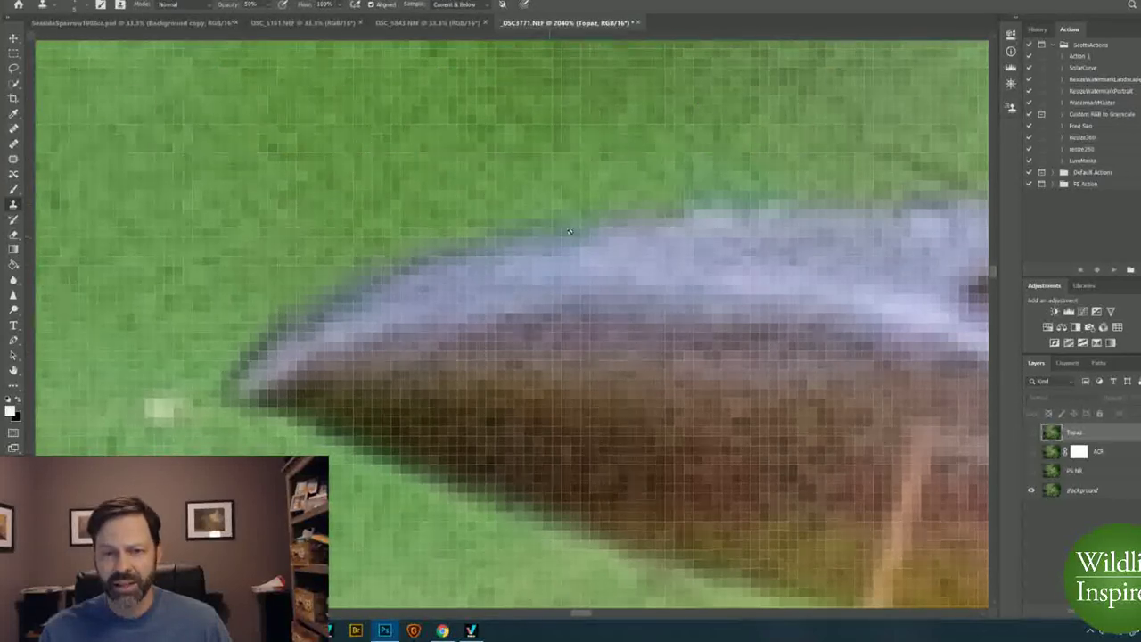
left_click(1031, 433)
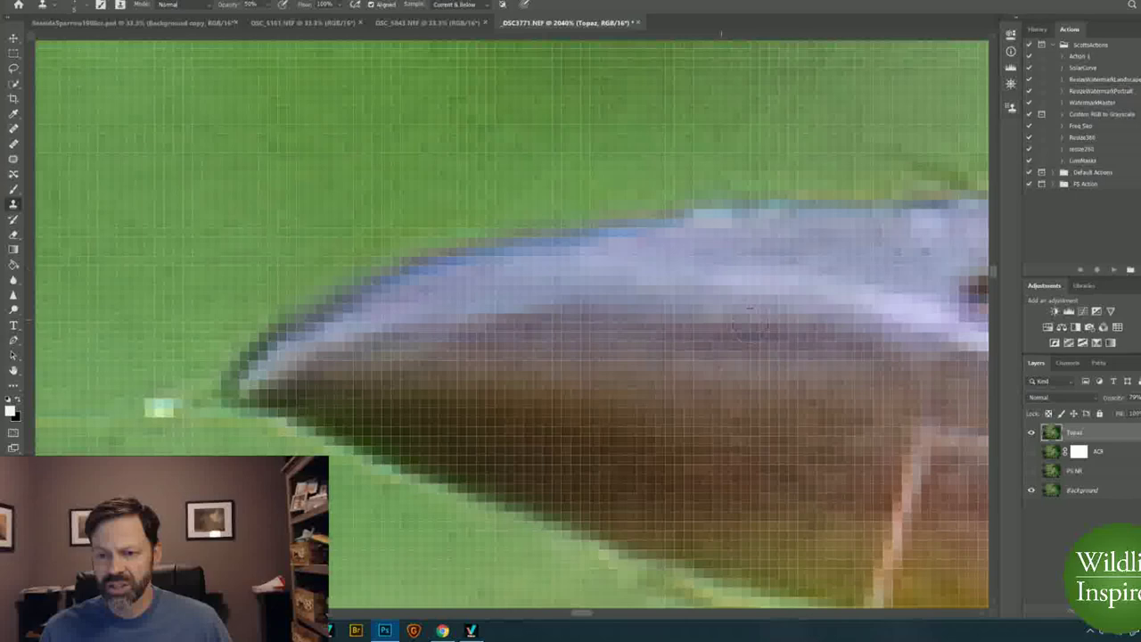
Compare the beak tip and the bright spot beside it with the Topaz layer hidden and shown.
scroll(271, 429, "down", 4)
scroll(147, 454, "up", 8)
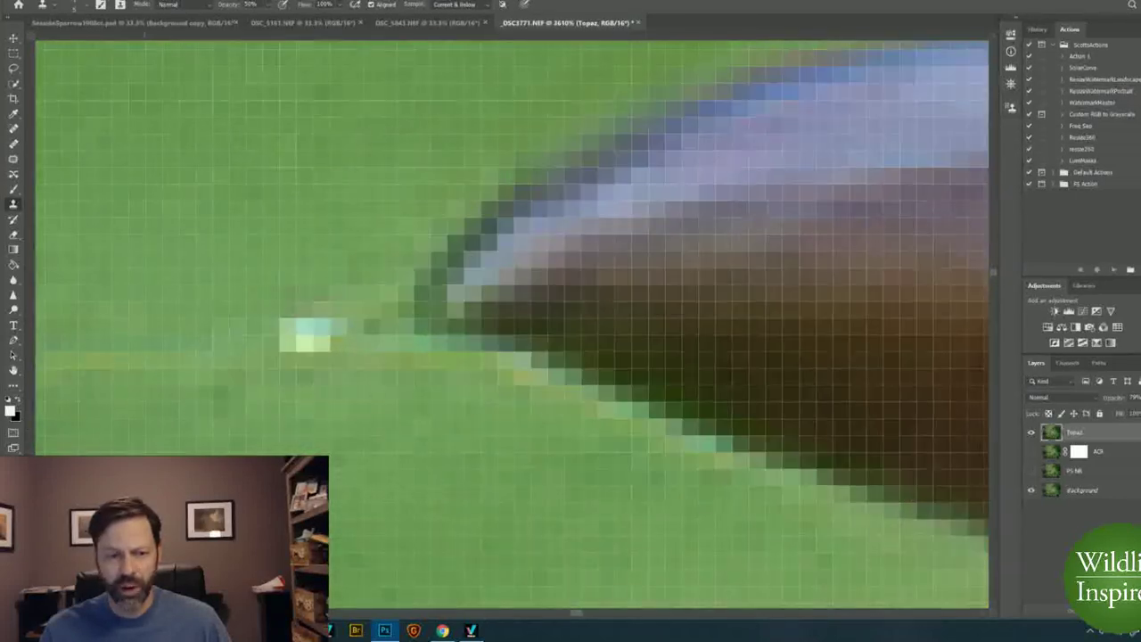
scroll(149, 468, "down", 5)
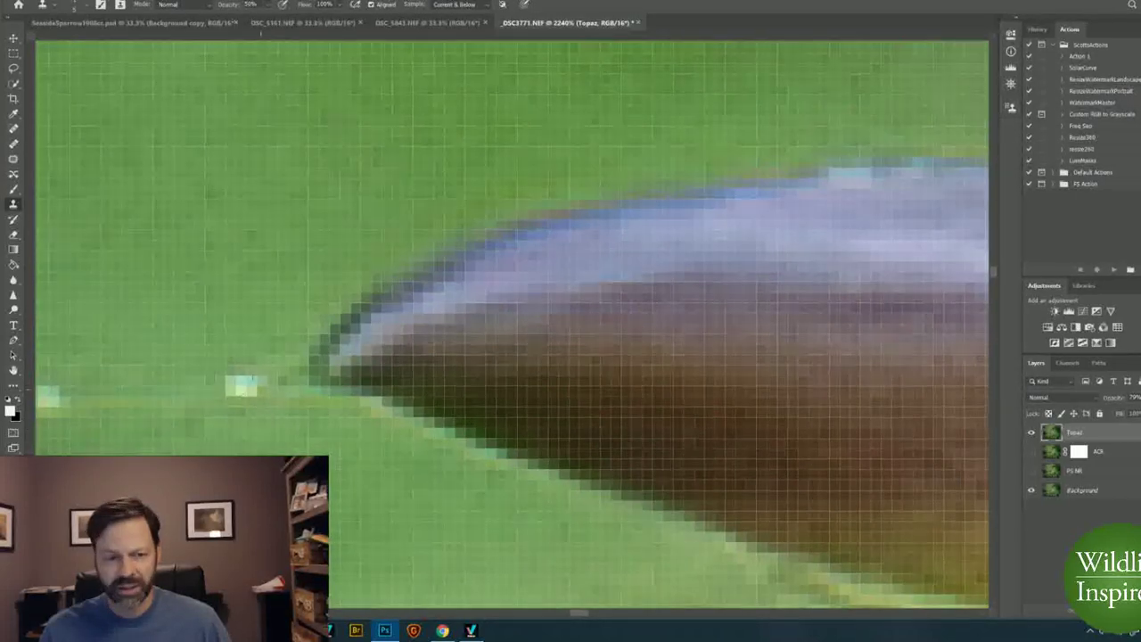
left_click(1031, 432)
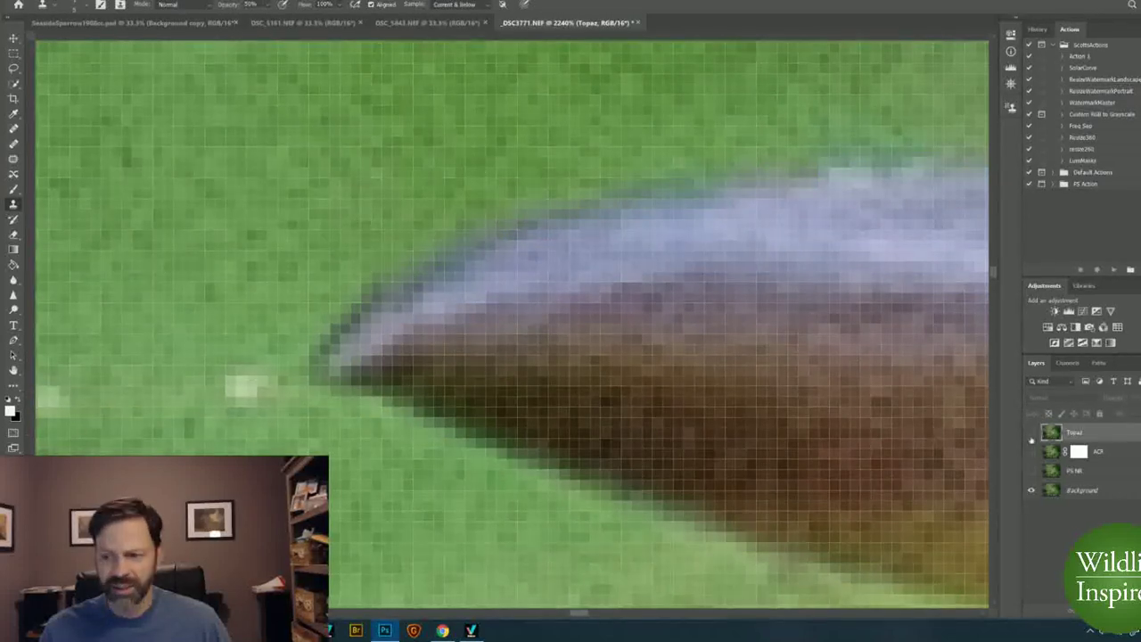
left_click(1031, 433)
Inspect the fine thread in front of the beak and the edge of the yellow throat for denoising artifacts.
left_click_drag(312, 462, 652, 405)
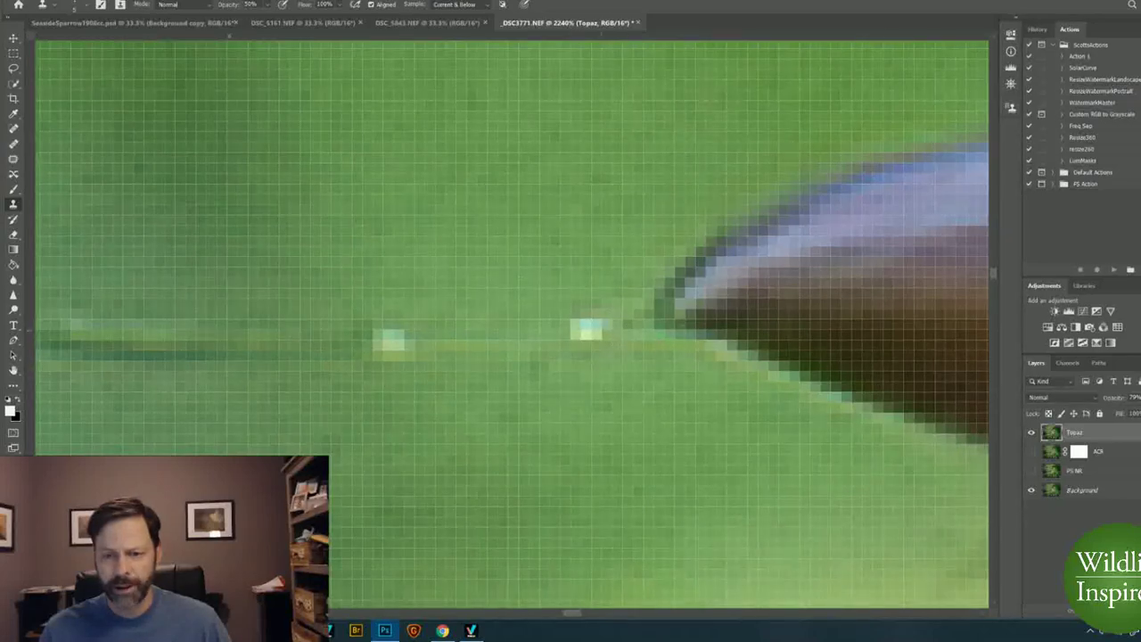
left_click_drag(374, 511, 746, 446)
left_click_drag(944, 499, 160, 329)
left_click_drag(722, 379, 622, 232)
scroll(616, 378, "down", 10)
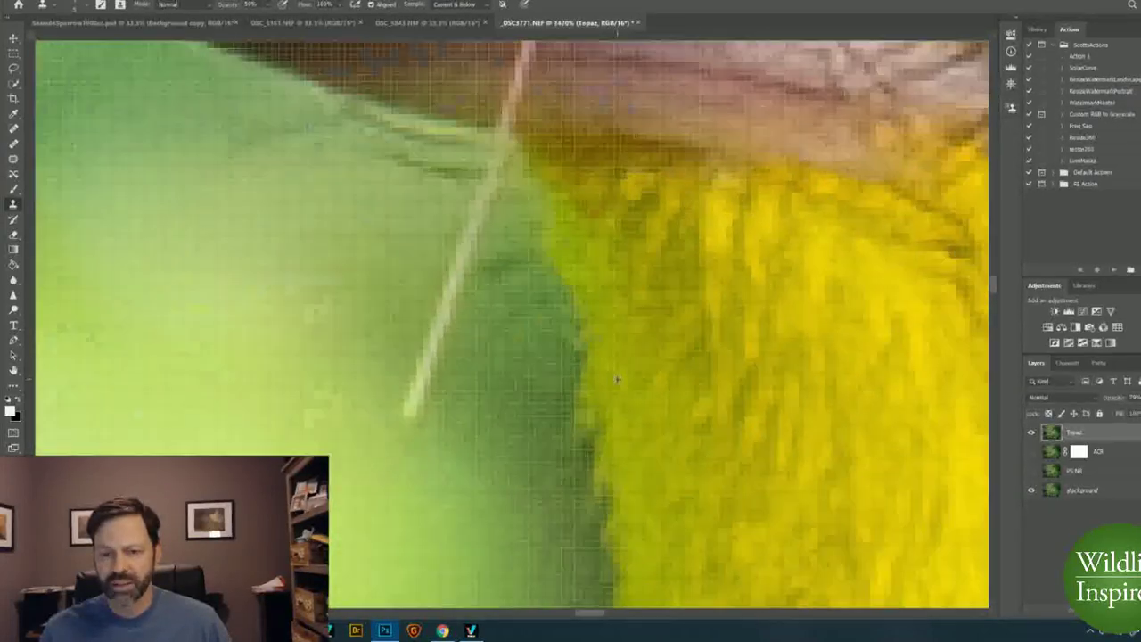
scroll(661, 427, "down", 4)
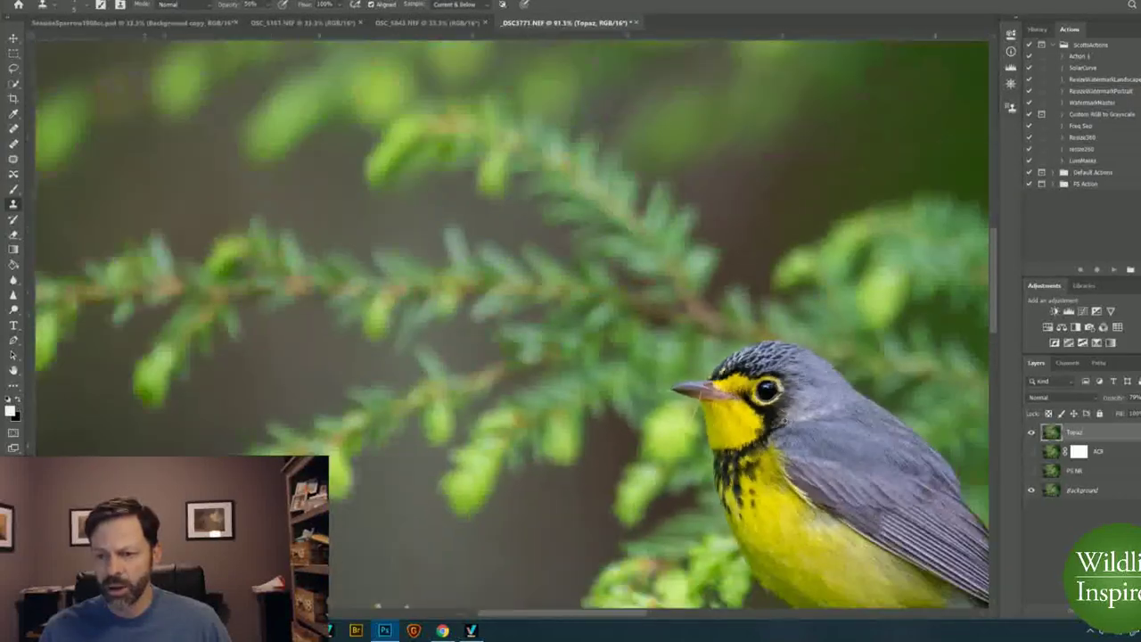
Compare the bird's eye and surrounding feathers up close with the Topaz layer hidden and shown.
scroll(770, 388, "up", 3)
scroll(776, 379, "up", 4)
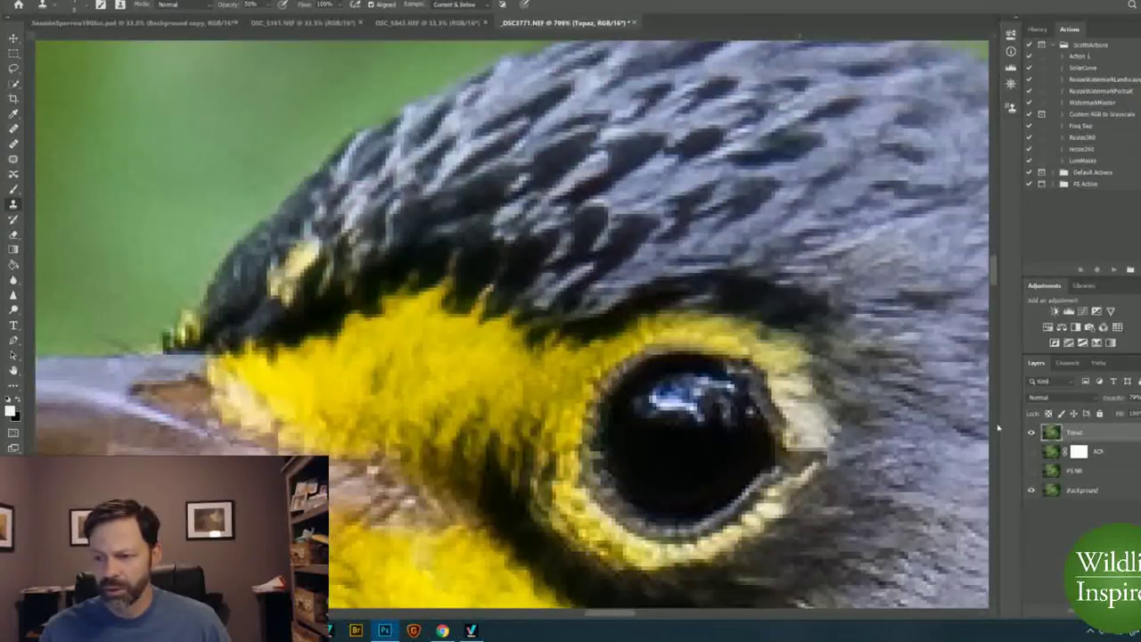
scroll(673, 463, "up", 3)
left_click(1031, 433)
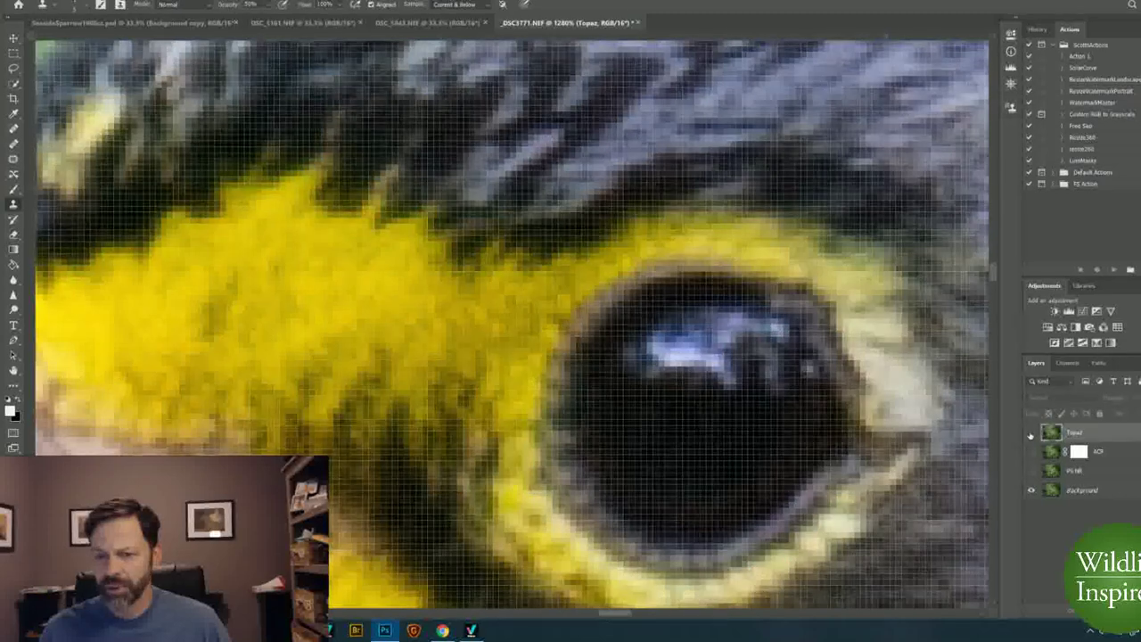
left_click(1031, 432)
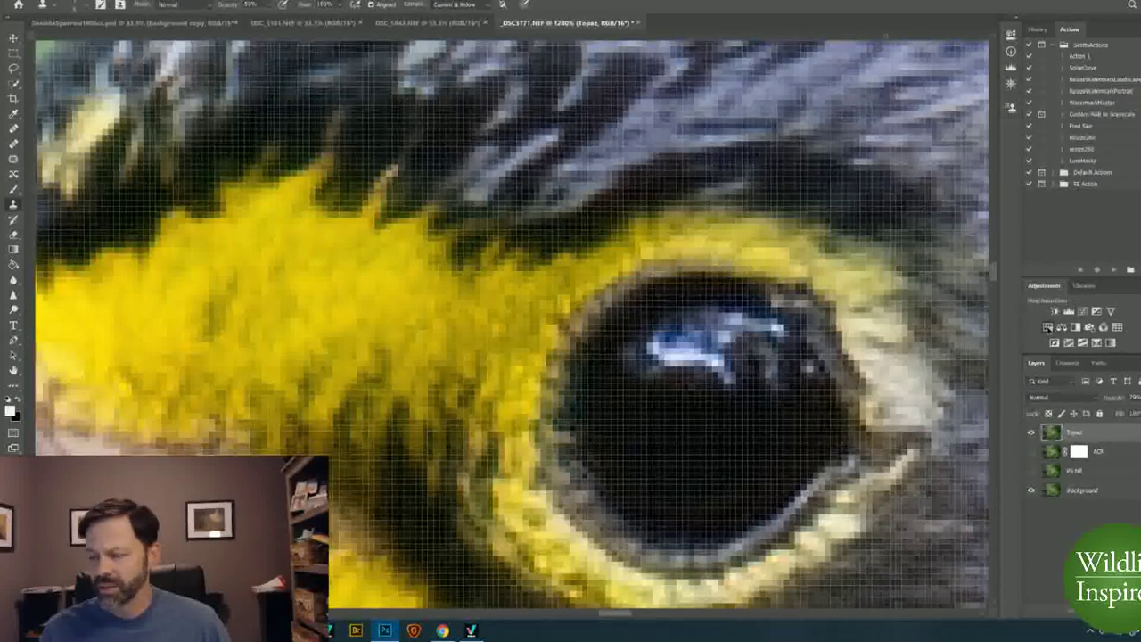
Add a Hue/Saturation adjustment layer above the Topaz layer and slightly reduce the saturation of the Blues.
left_click(1048, 328)
left_click(927, 82)
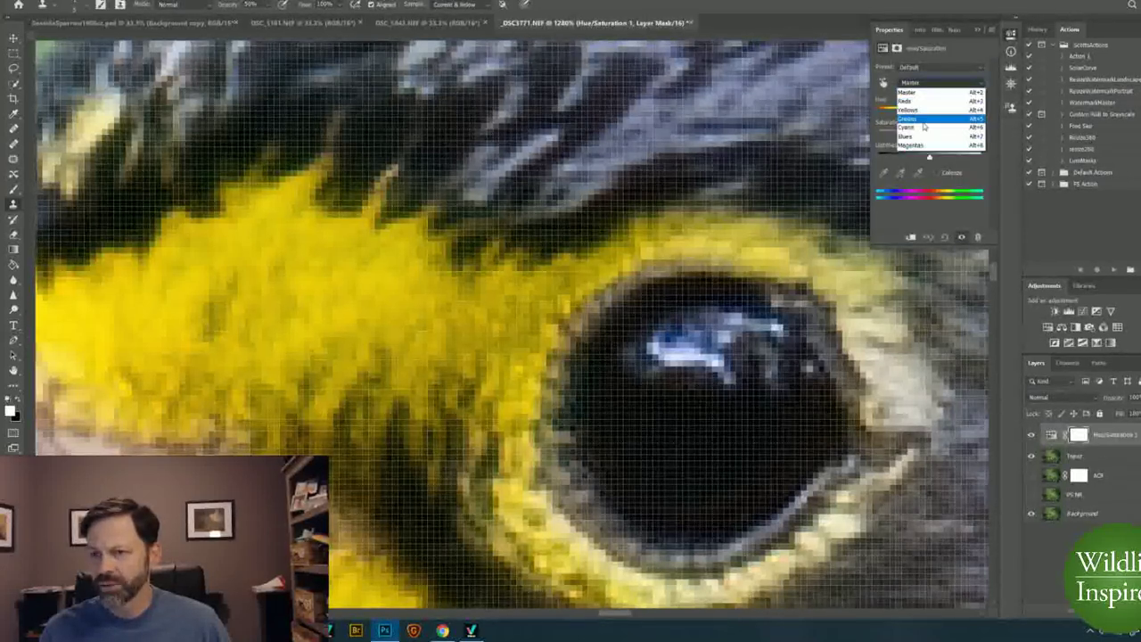
left_click(924, 136)
mouse_move(928, 136)
left_mouse_down()
mouse_move(898, 135)
mouse_move(943, 135)
mouse_move(923, 135)
left_mouse_up()
left_click(977, 31)
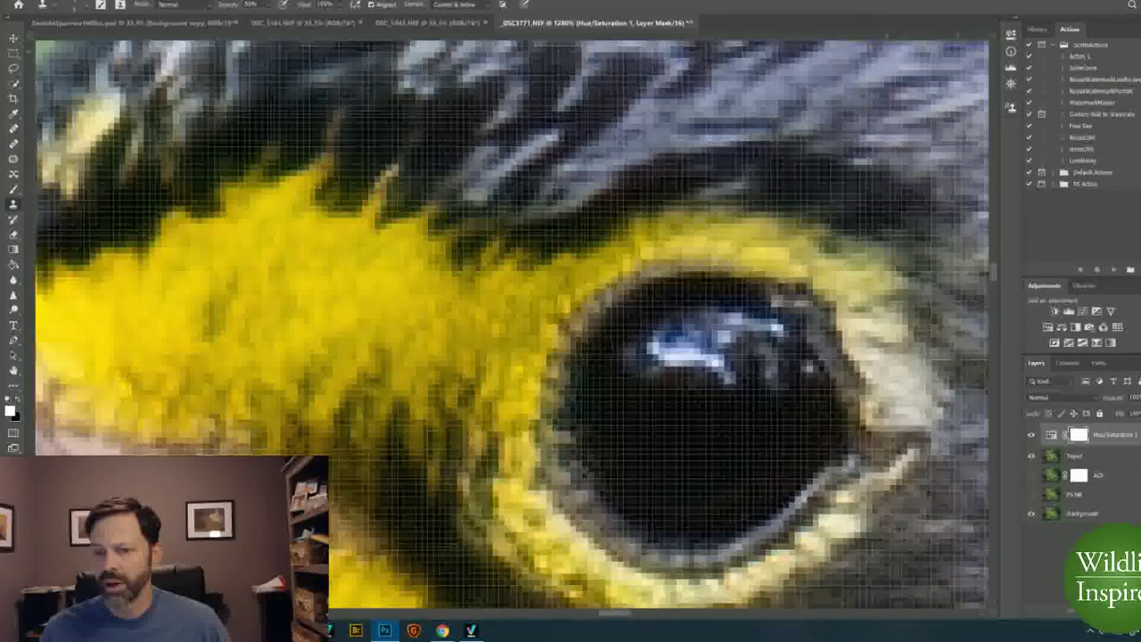
Hide the Hue/Saturation adjustment layer and check the bird's head and back up close.
scroll(754, 392, "down", 8)
scroll(534, 339, "down", 6)
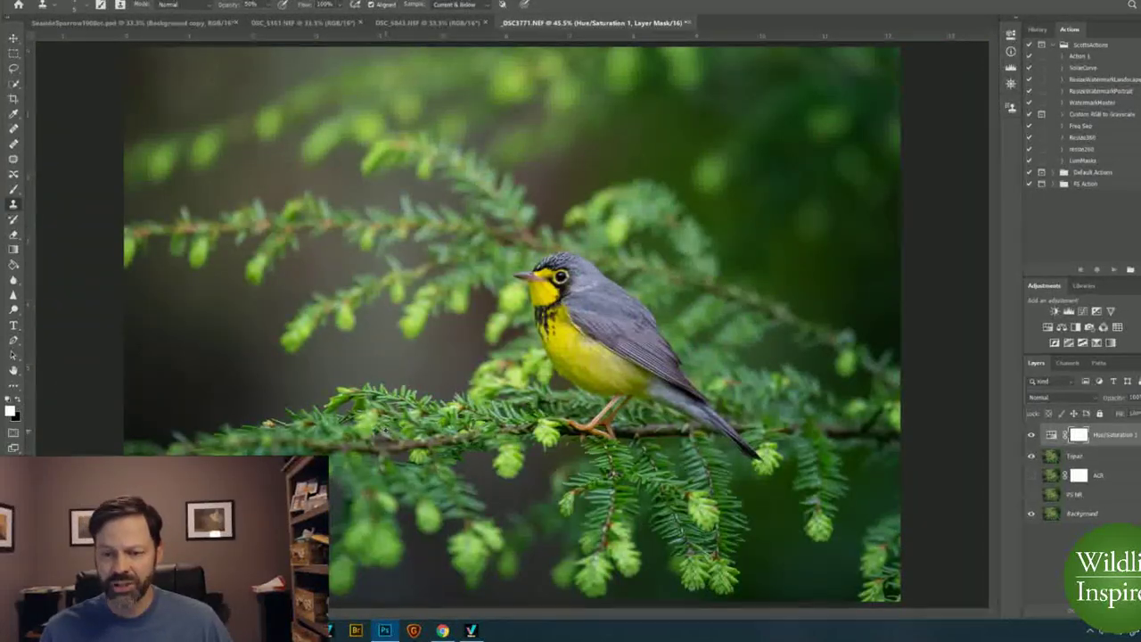
scroll(385, 431, "up", 1)
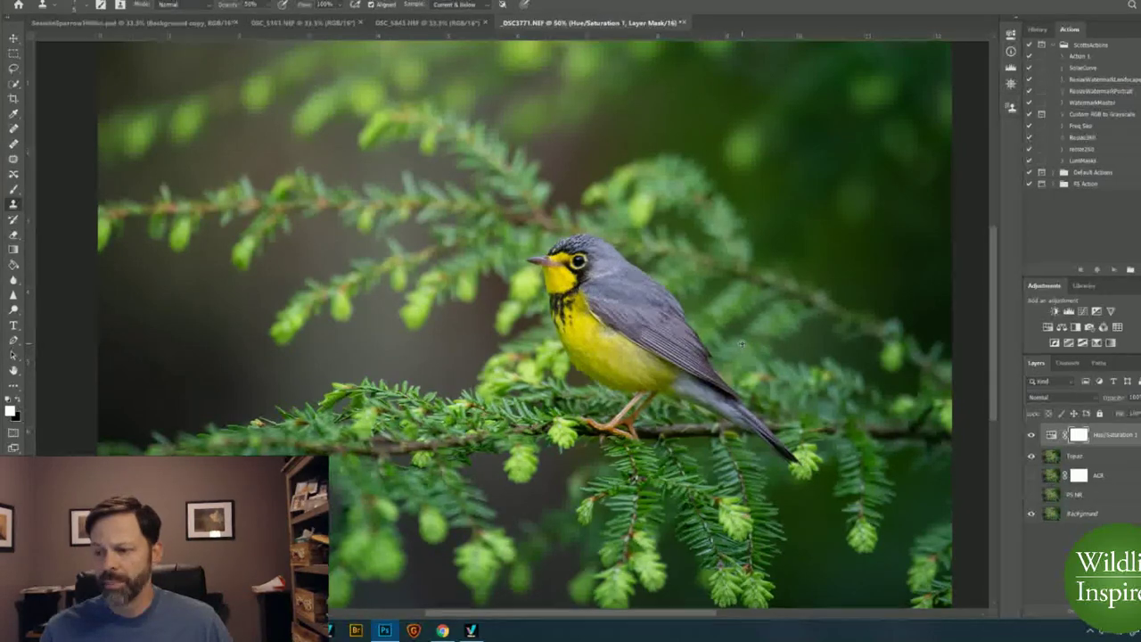
left_click(1031, 434)
scroll(631, 279, "up", 3)
scroll(637, 281, "up", 1)
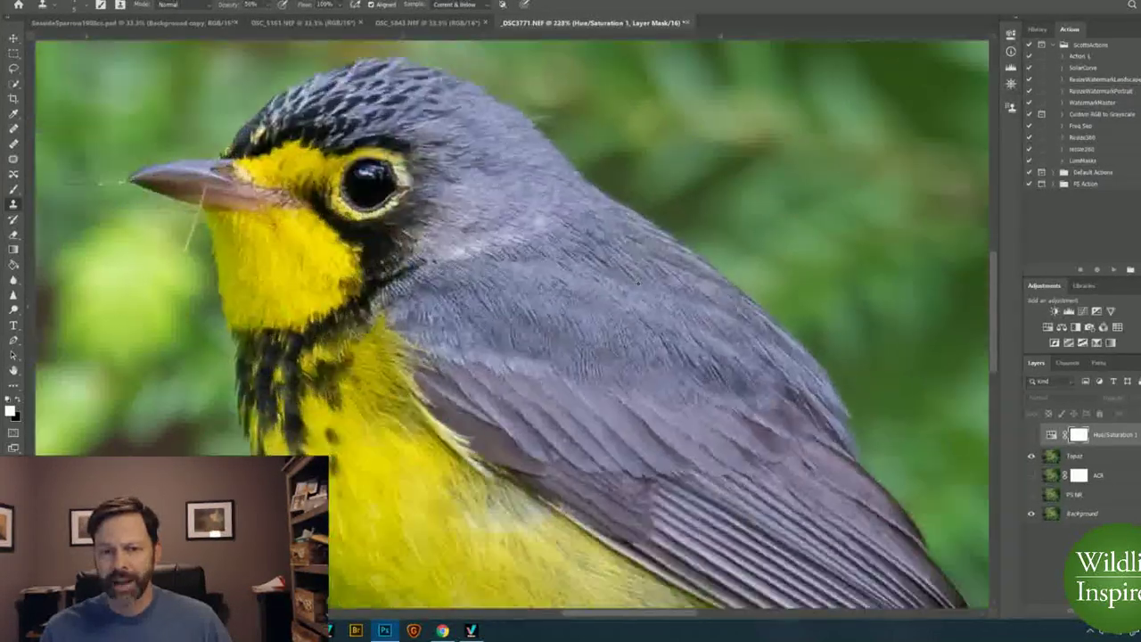
scroll(726, 364, "up", 2)
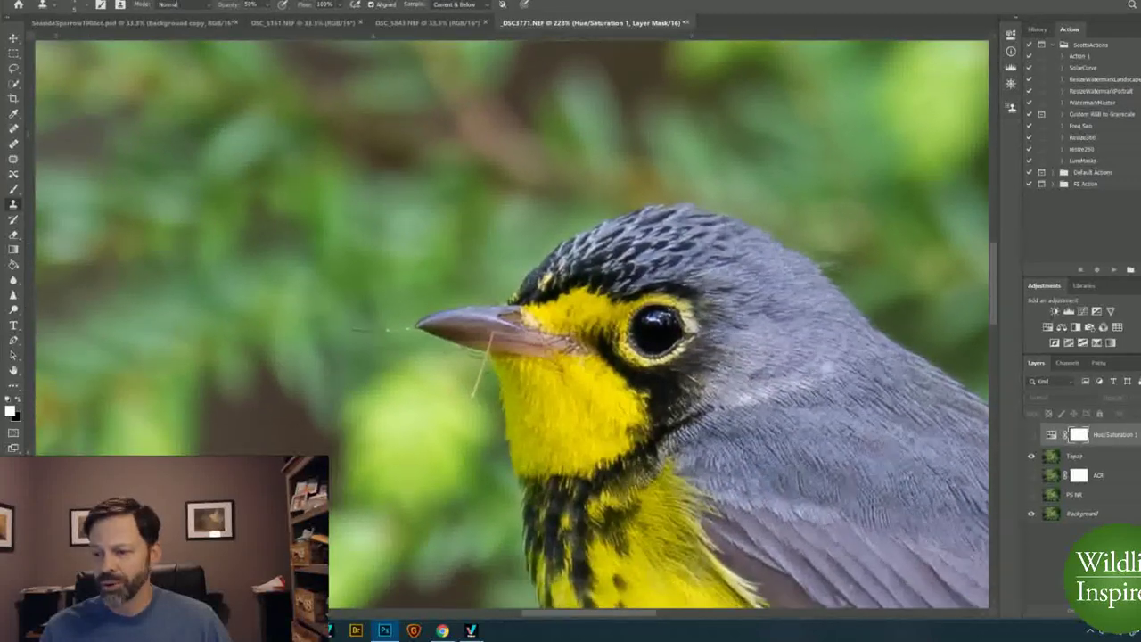
Compare the bird's head up close with the PS NR, ACR and Topaz layers shown one at a time.
left_click(1031, 455)
left_click(1031, 494)
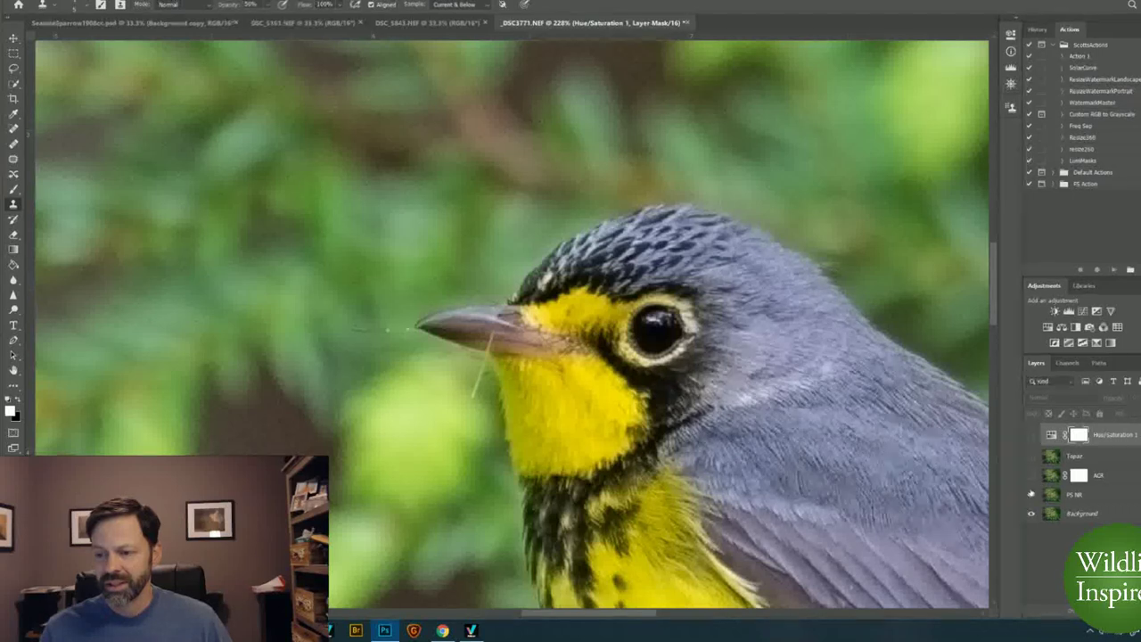
left_click(1031, 494)
left_click(1031, 475)
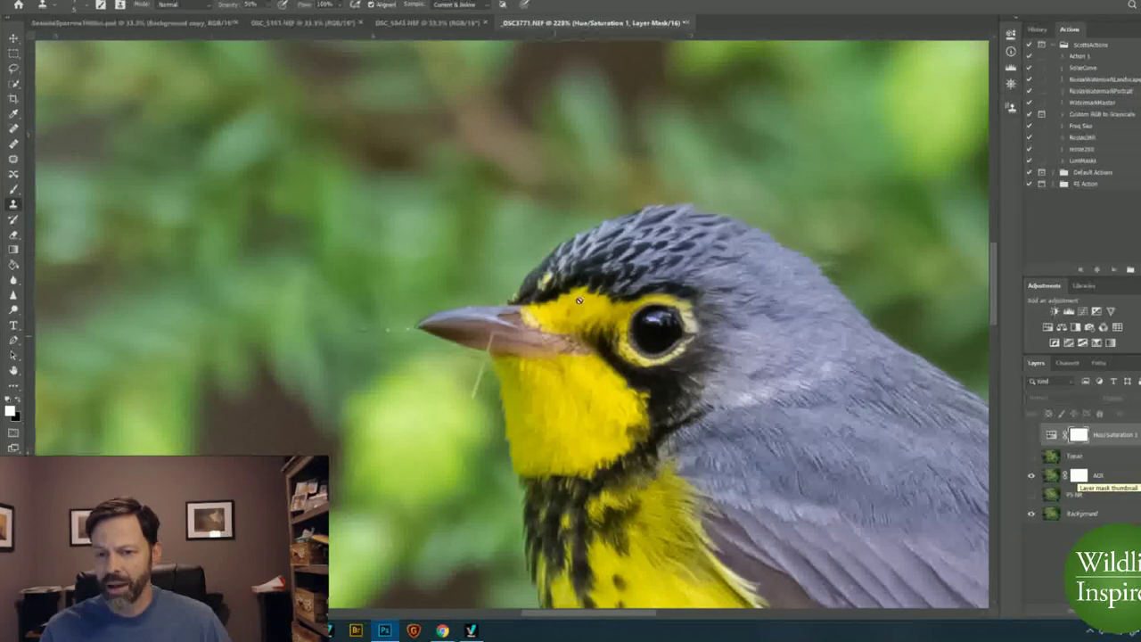
left_click(1031, 475)
left_click(1032, 456)
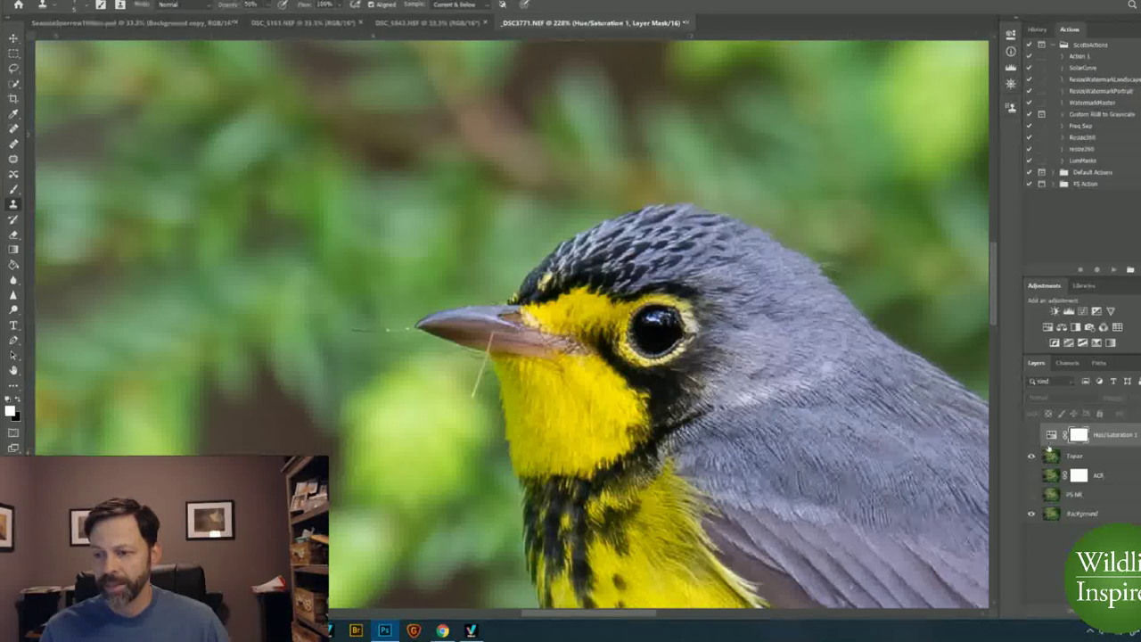
Select the Topaz layer and examine its noise reduction across the whole bird photo.
left_click(1123, 462)
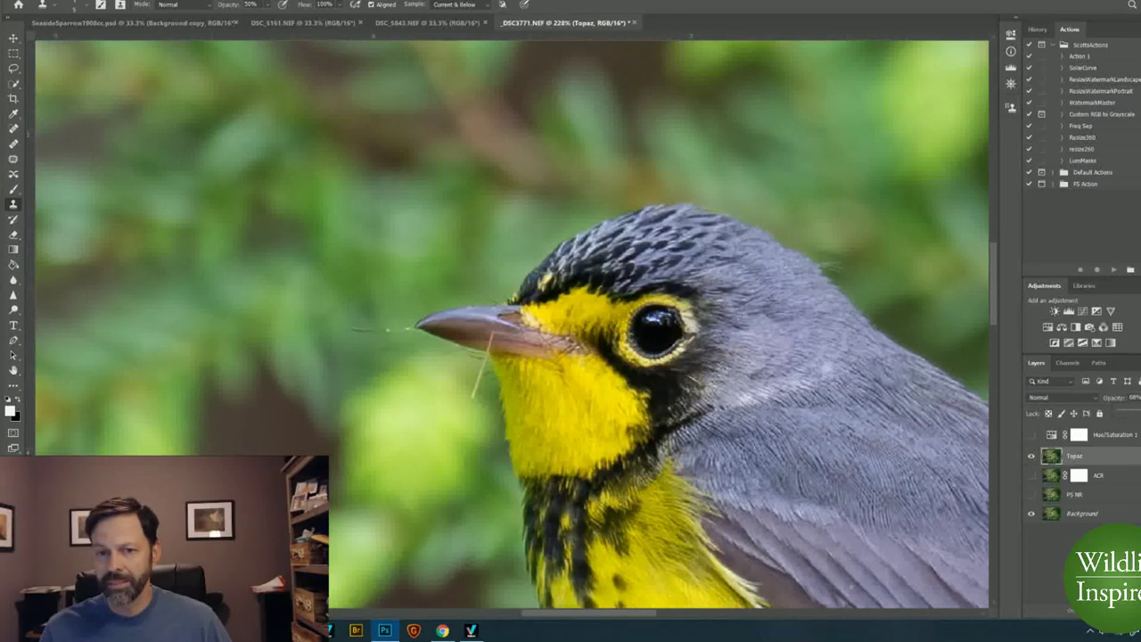
scroll(685, 498, "down", 5)
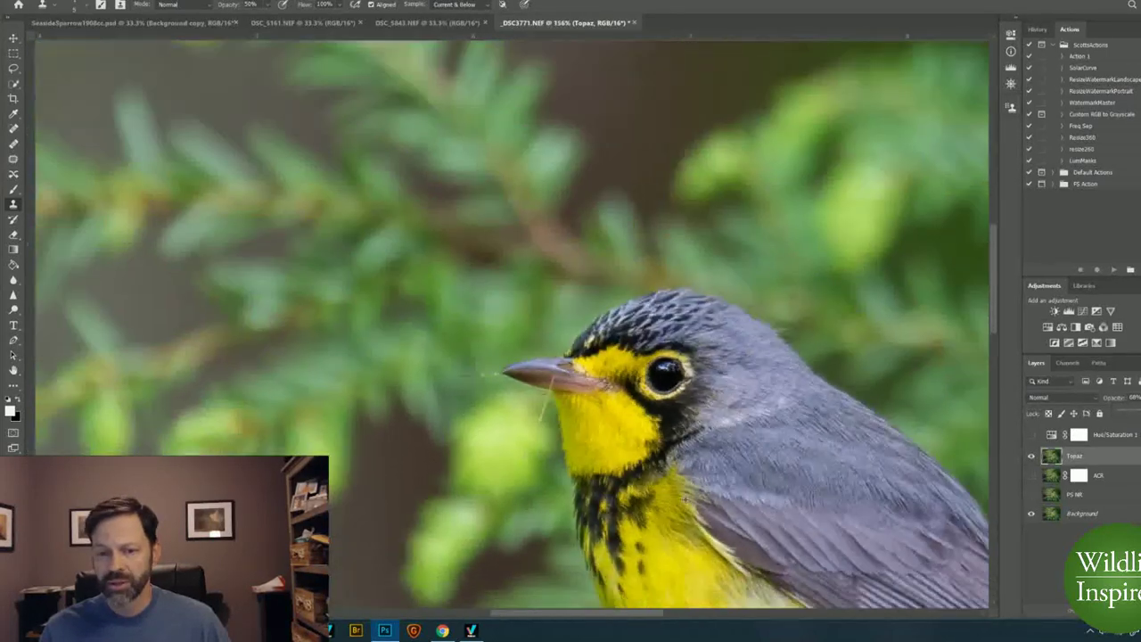
scroll(687, 503, "down", 5)
scroll(686, 503, "up", 5)
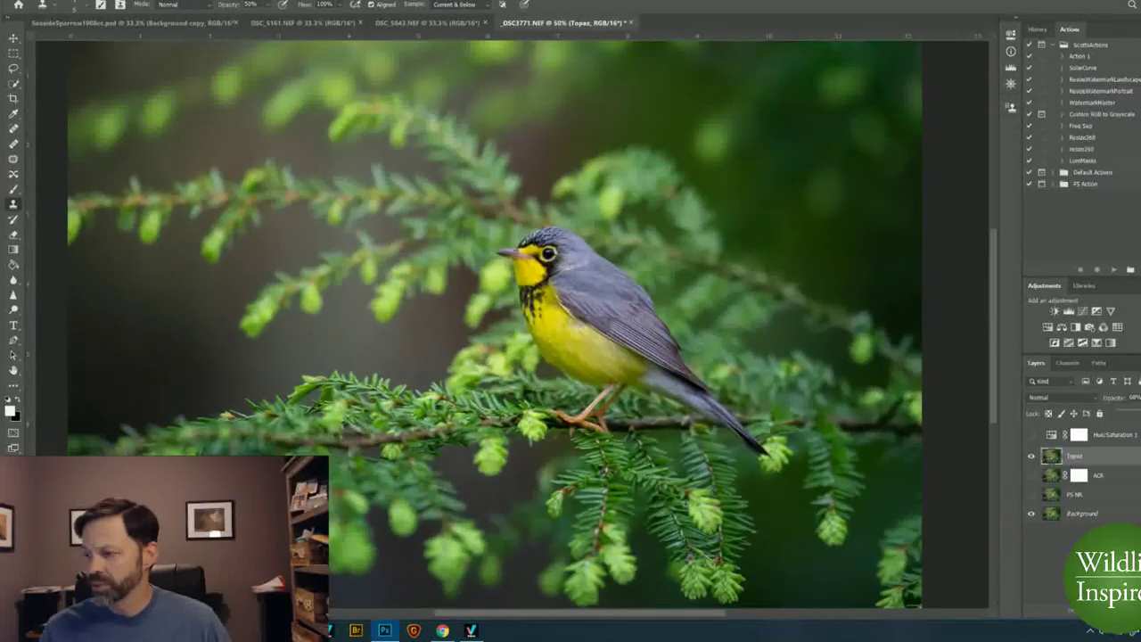
scroll(687, 503, "down", 2)
scroll(687, 503, "up", 1)
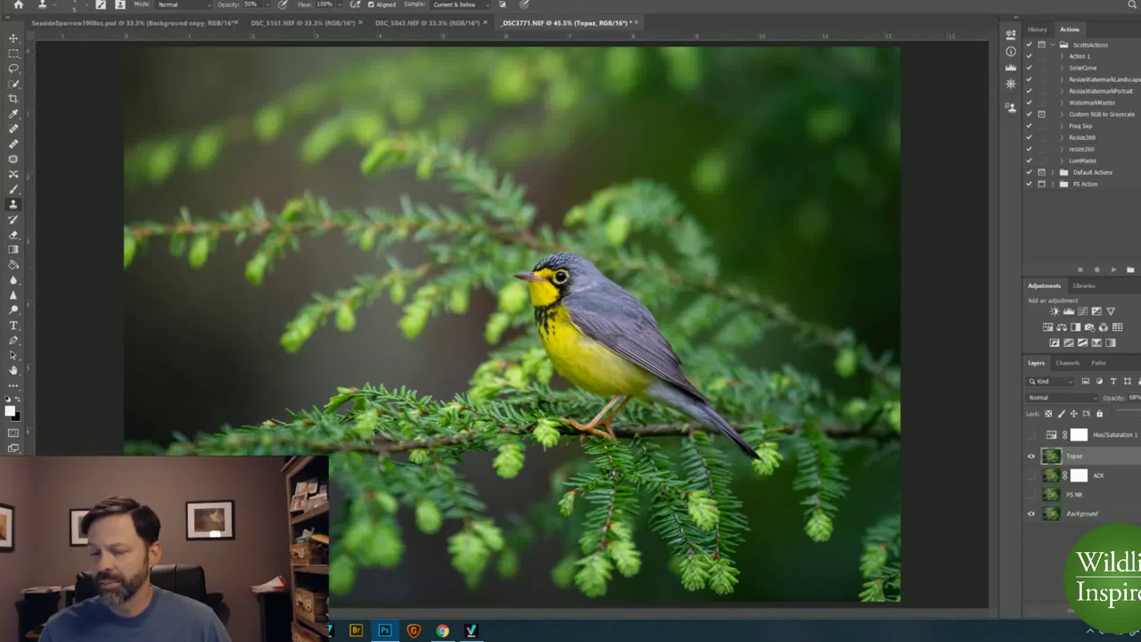
scroll(511, 323, "up", 3)
scroll(512, 323, "down", 6)
scroll(512, 324, "up", 3)
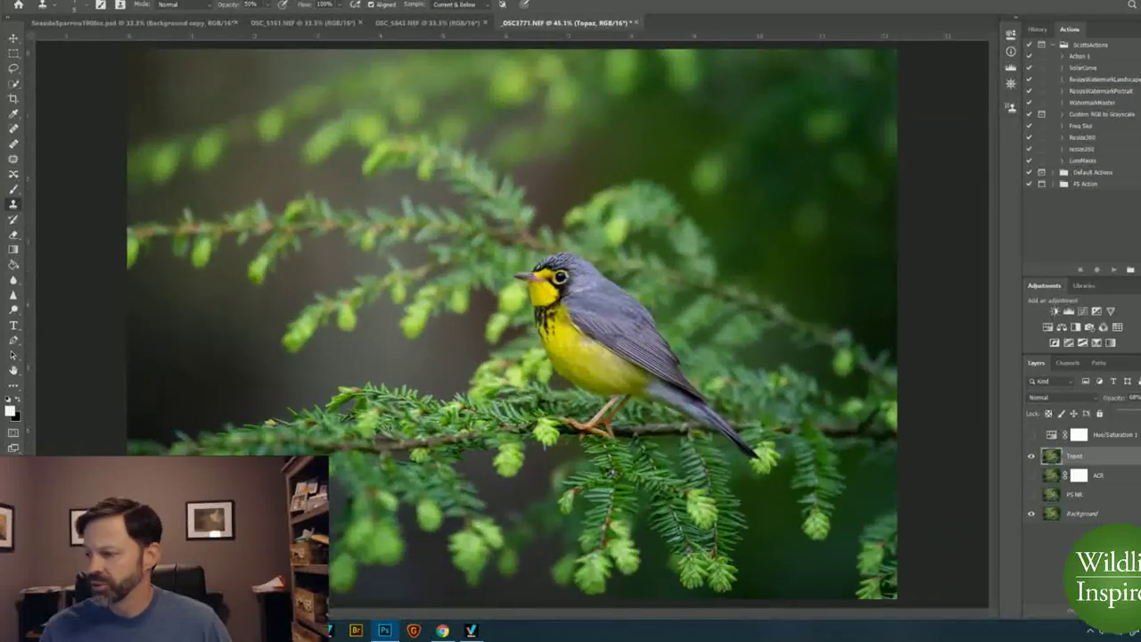